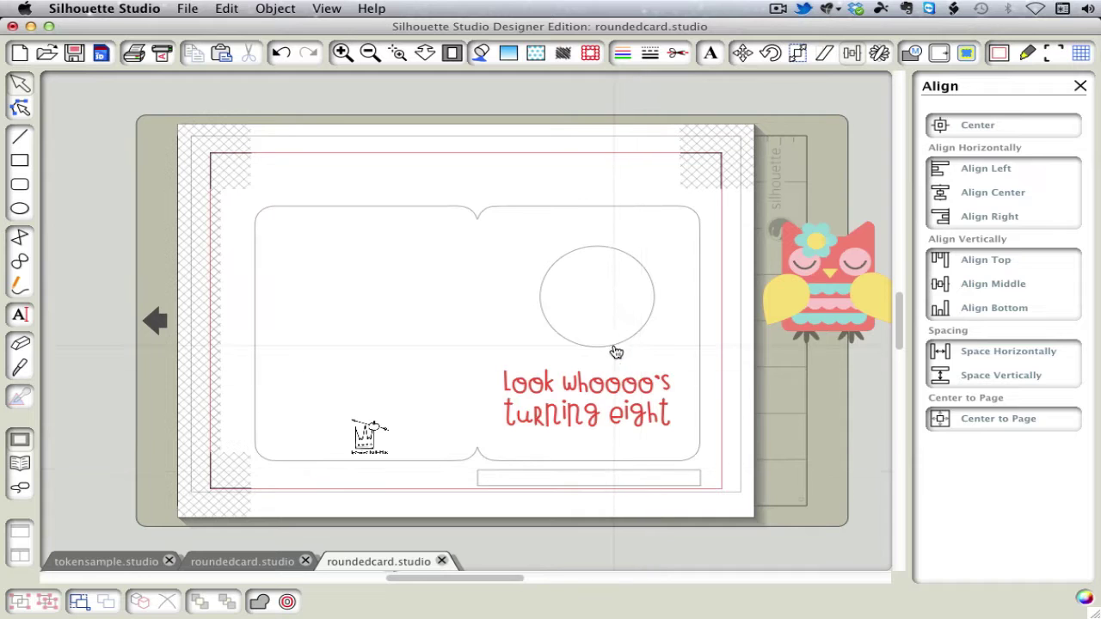
# Step: Align the circle and greeting text to a common horizontal center with the narrow rectangle below the card, and delete that rectangle
pyautogui.moveTo(732, 228); pyautogui.dragTo(462, 502)
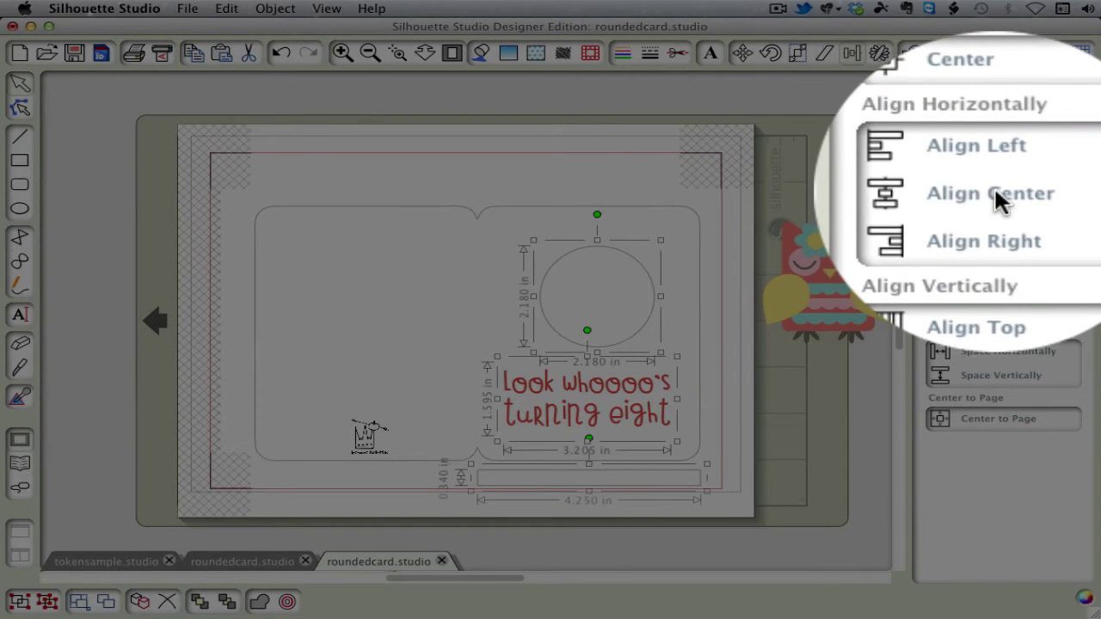
pyautogui.click(993, 192)
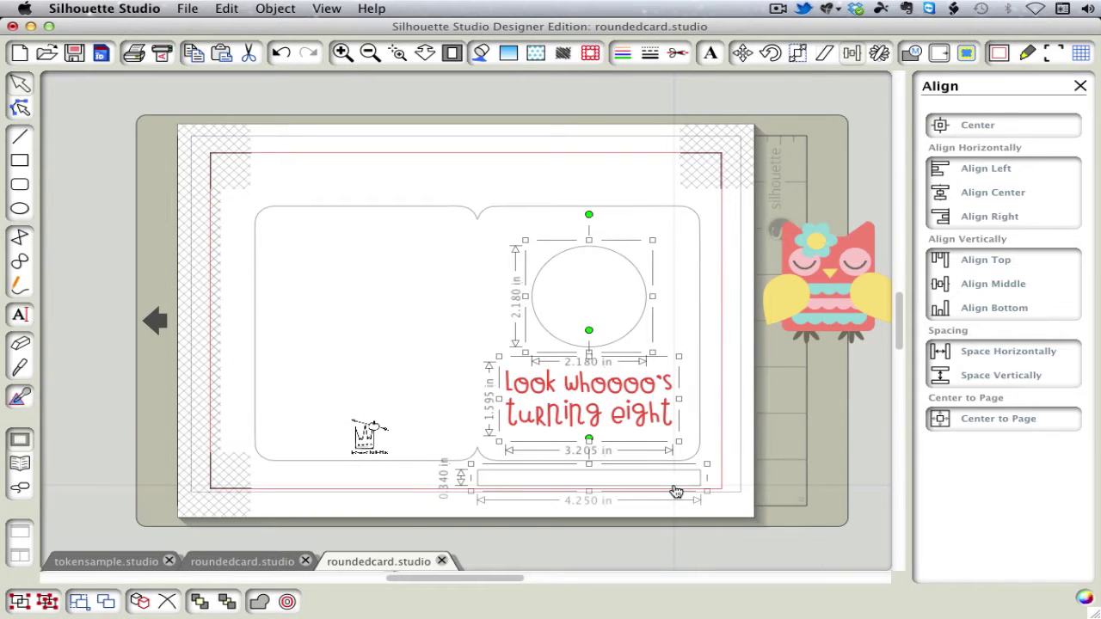
pyautogui.click(714, 459)
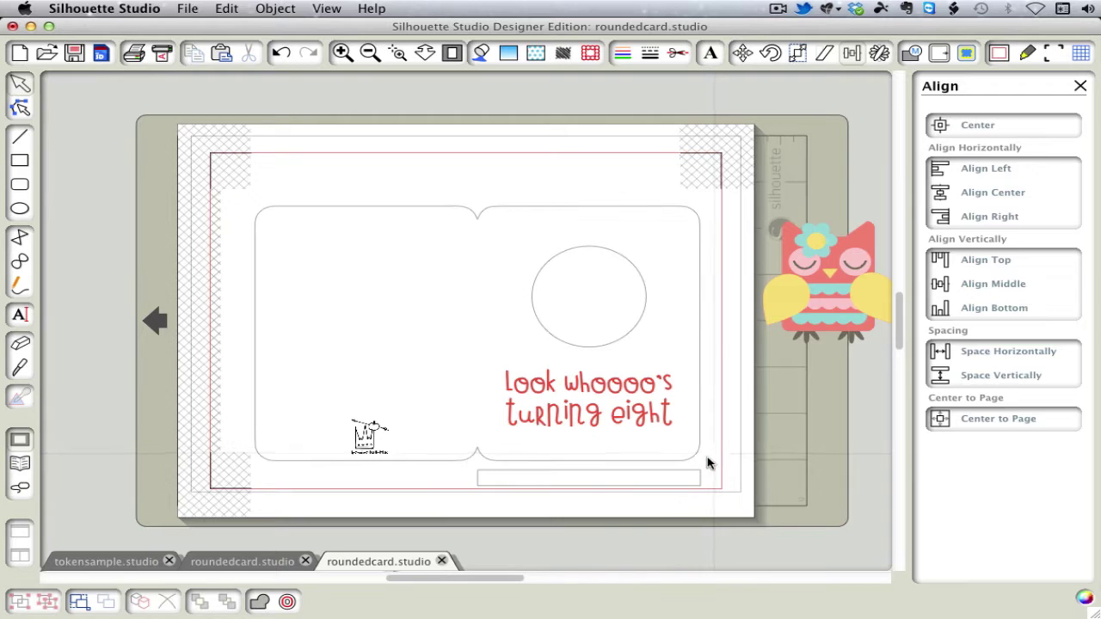
pyautogui.click(688, 473)
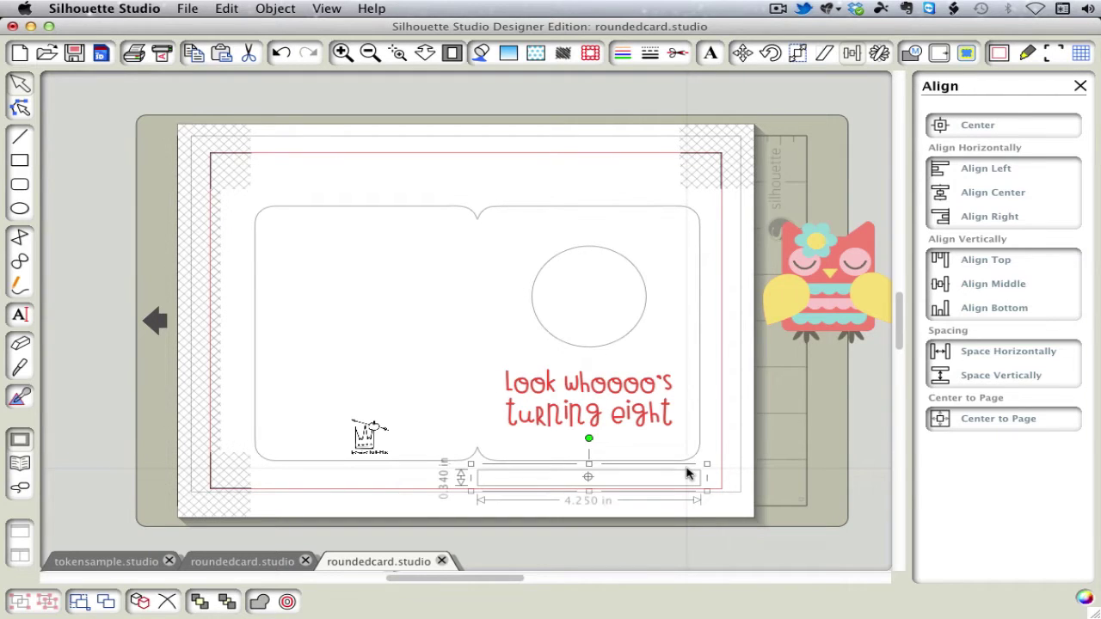
pyautogui.press('Delete')
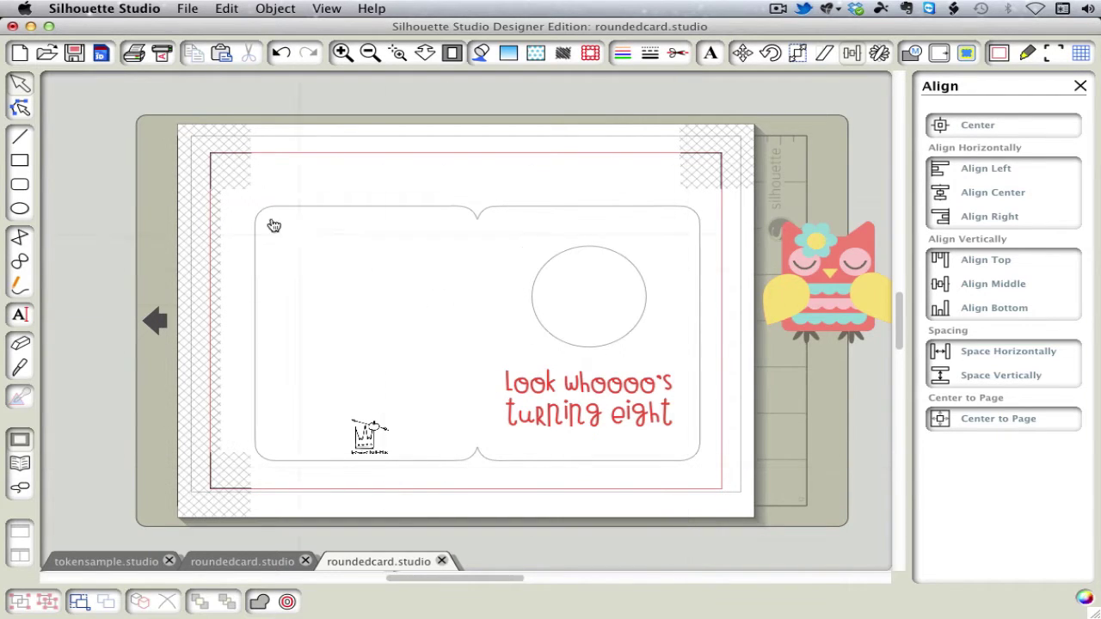
# Step: Group all the card elements, leaving out the owl, and center the group on the page
pyautogui.moveTo(240, 202); pyautogui.dragTo(732, 506)
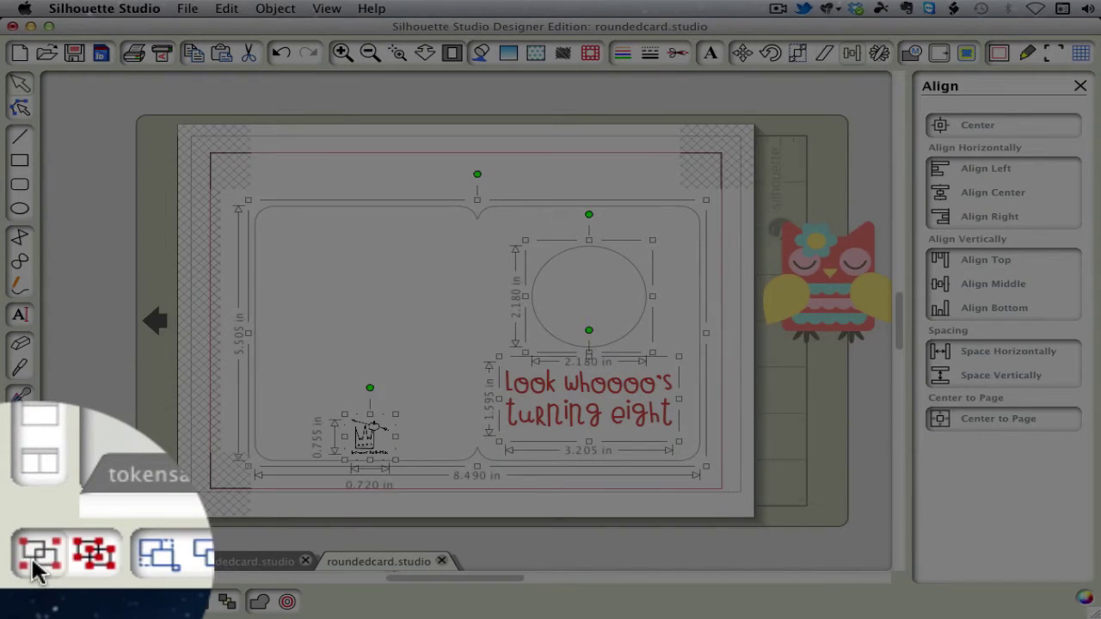
pyautogui.click(18, 601)
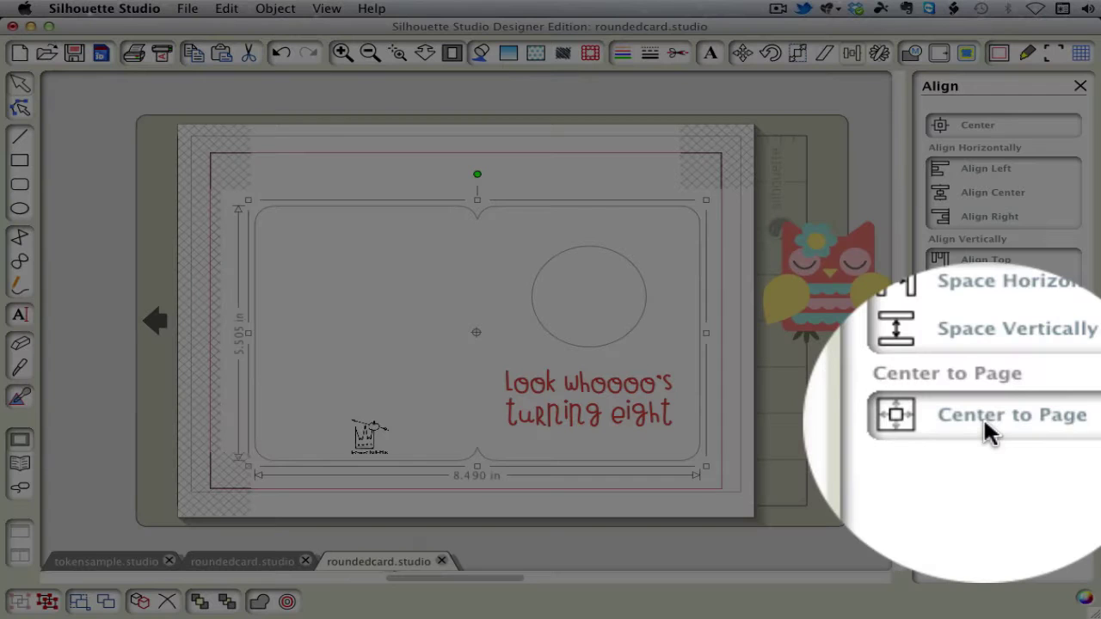
pyautogui.click(972, 420)
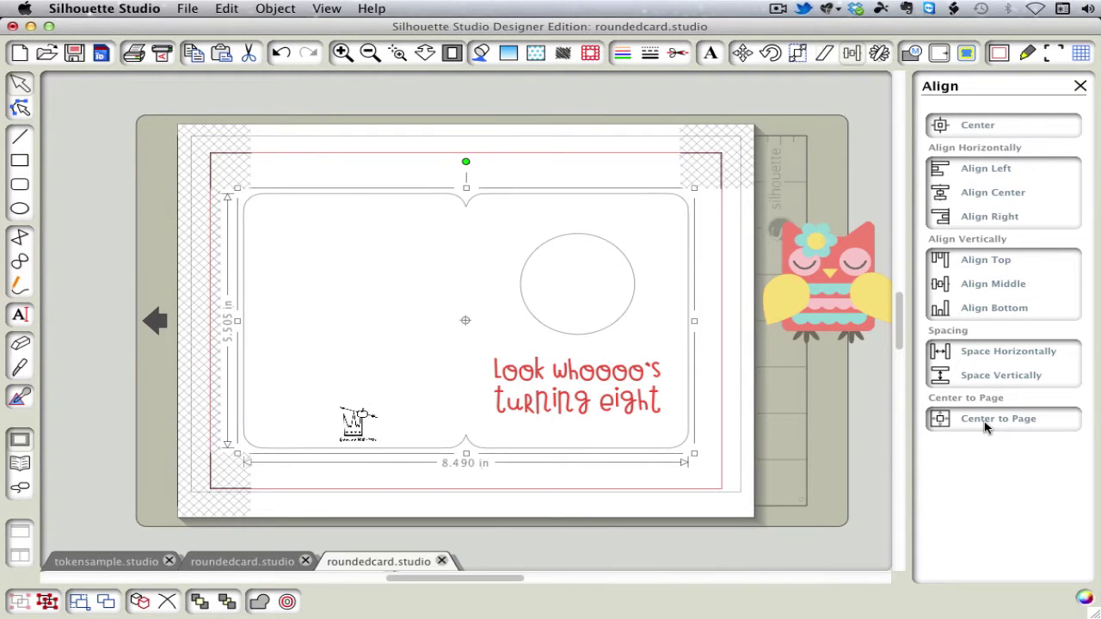
# Step: Save the card file, and save another version of it as roundedcardin in Documents
pyautogui.click(187, 9)
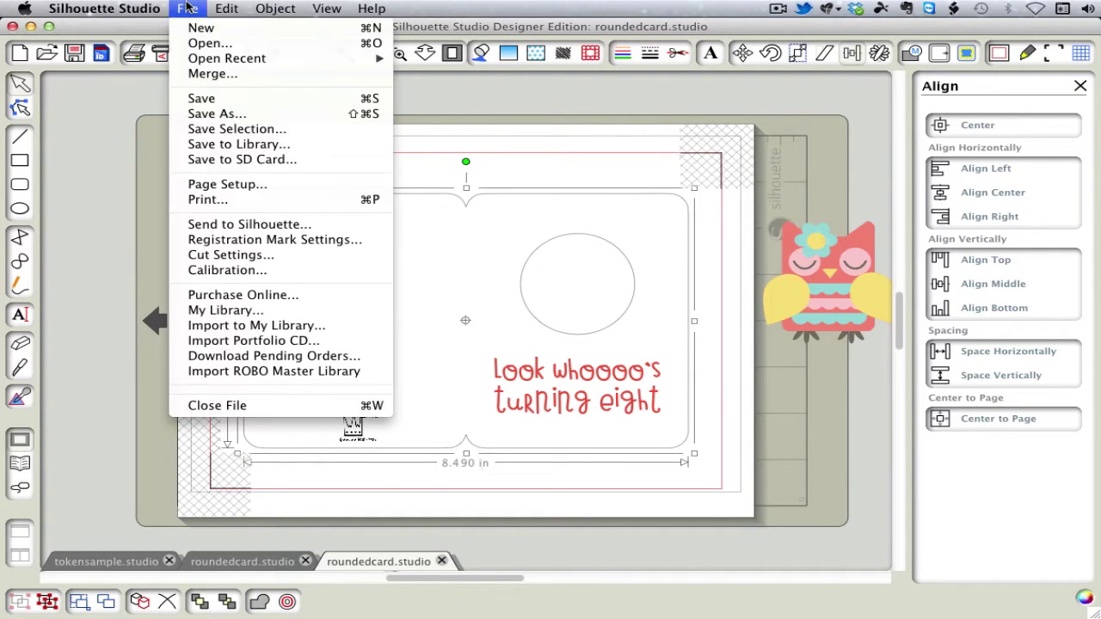
pyautogui.click(201, 99)
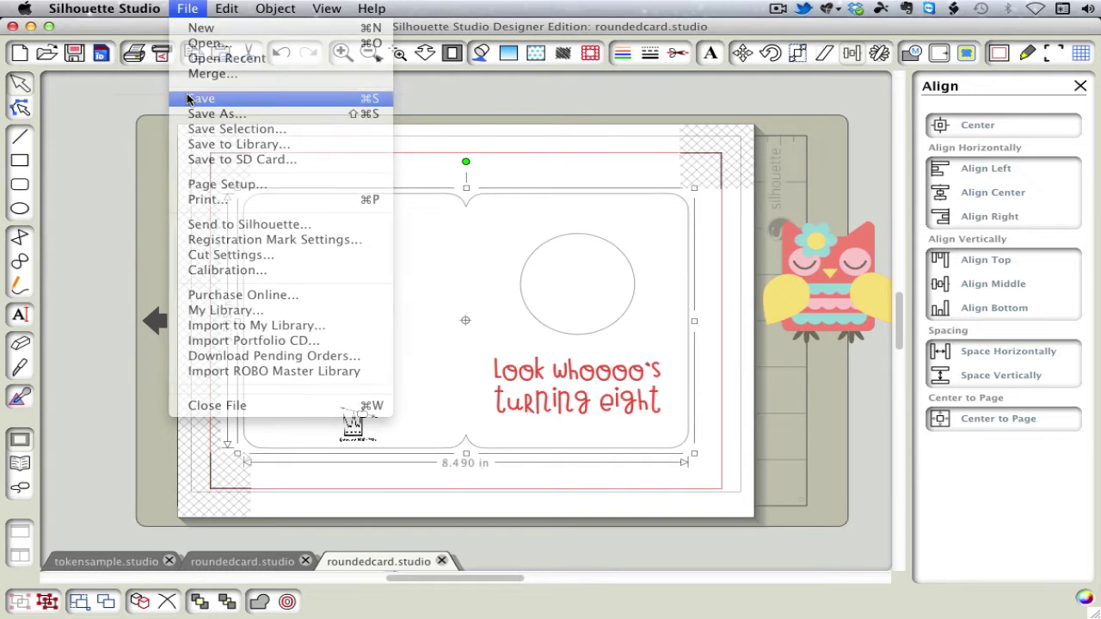
pyautogui.click(191, 7)
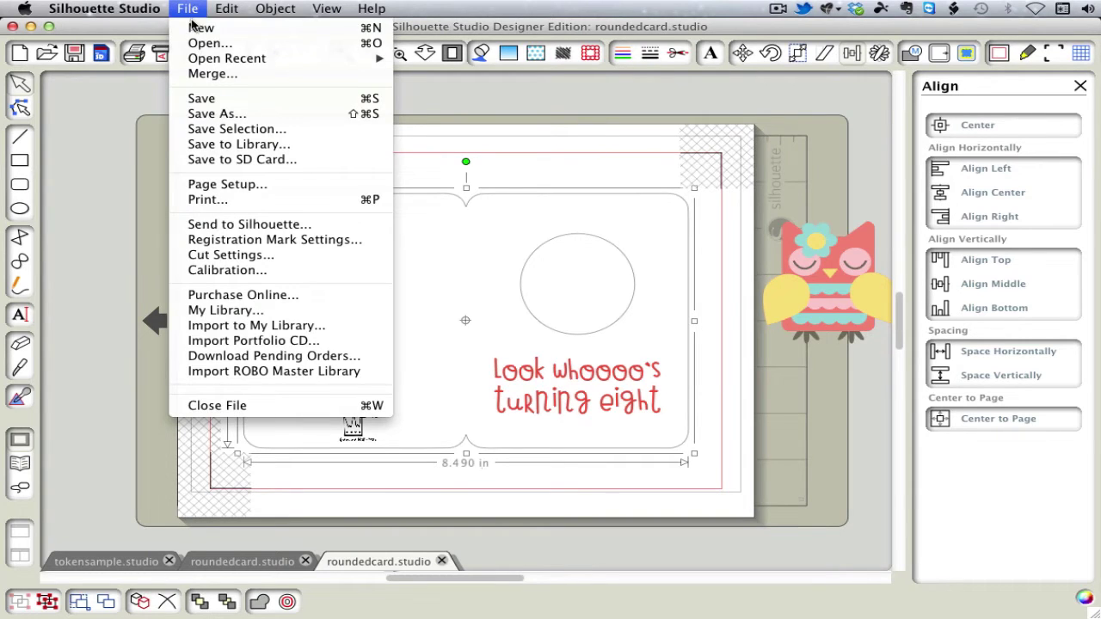
pyautogui.click(223, 114)
pyautogui.click(516, 69)
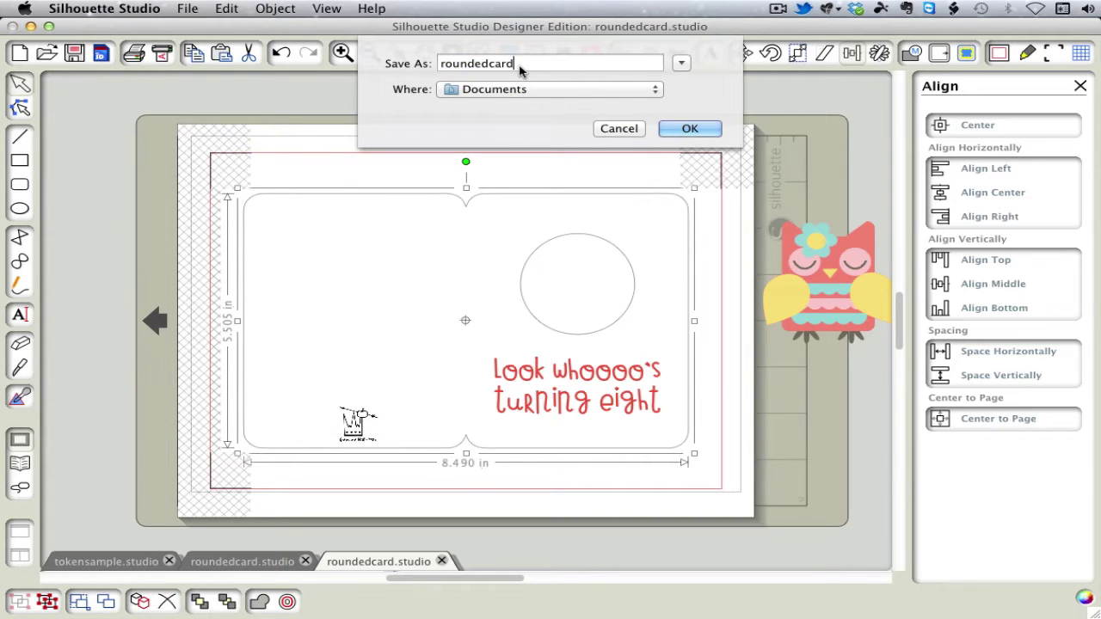
pyautogui.write('in')
pyautogui.click(692, 129)
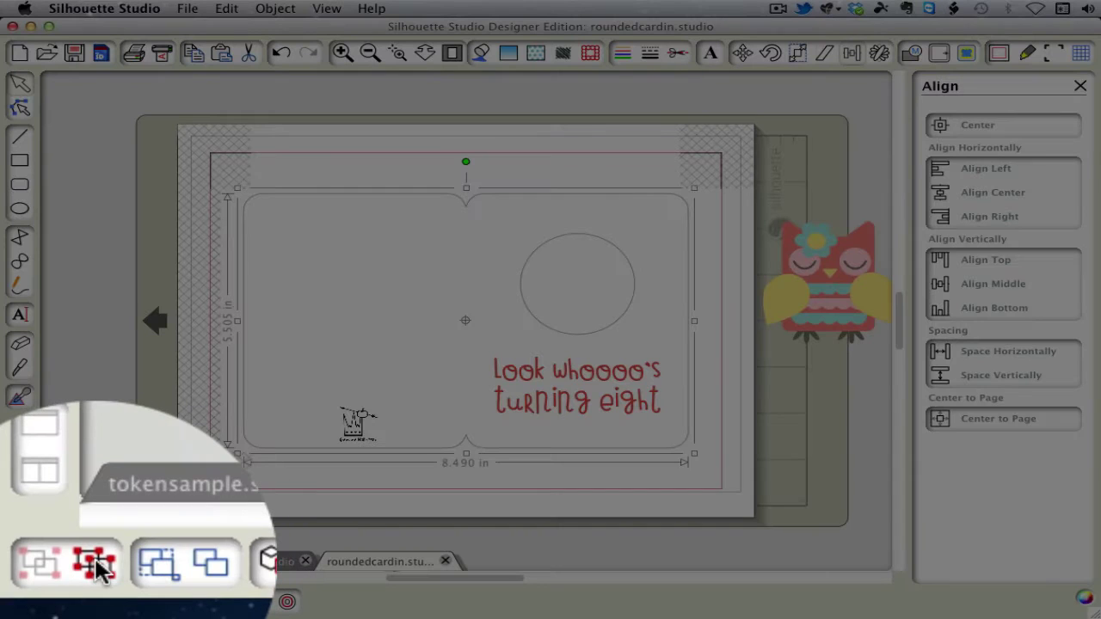
# Step: Ungroup the card design to delete the small logo from the back, and move the owl over the circle on the front
pyautogui.click(46, 601)
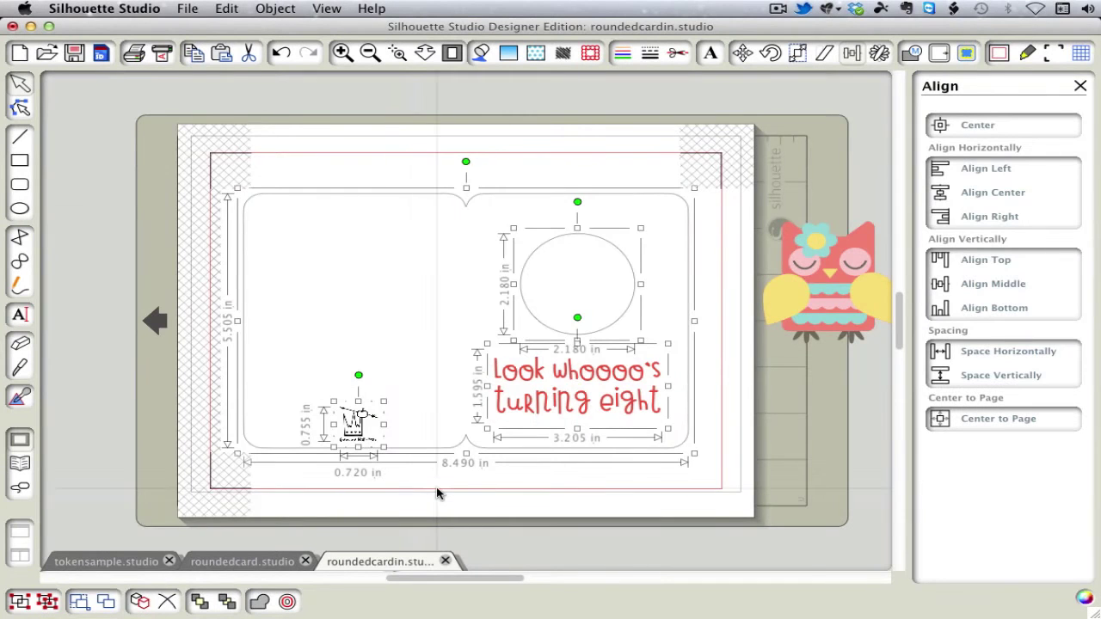
pyautogui.click(356, 423)
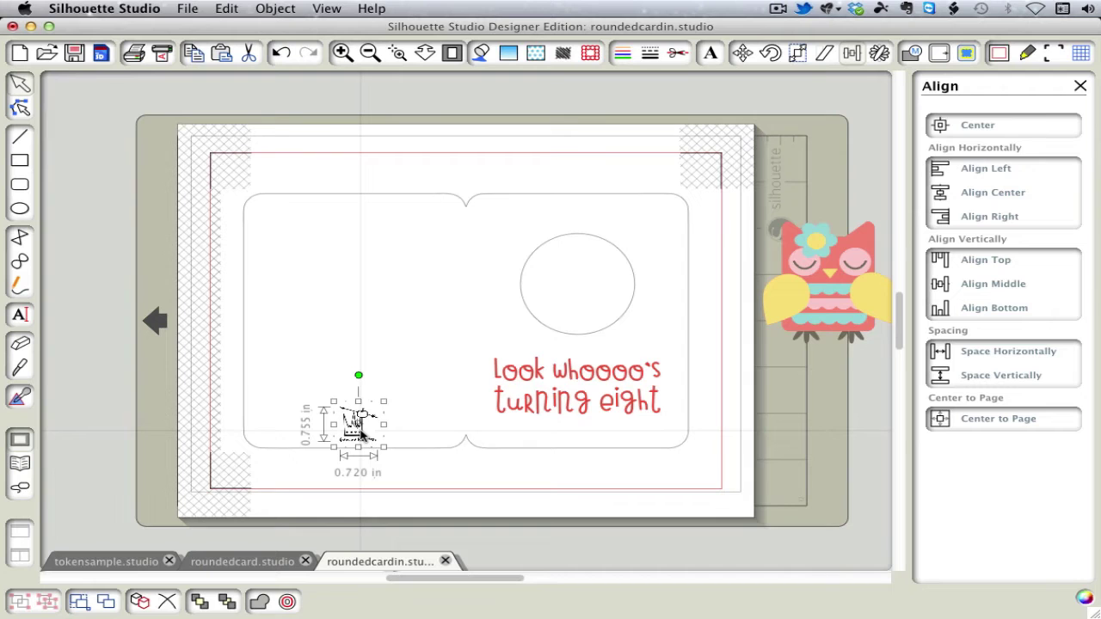
pyautogui.press('Delete')
pyautogui.moveTo(830, 297); pyautogui.dragTo(582, 310)
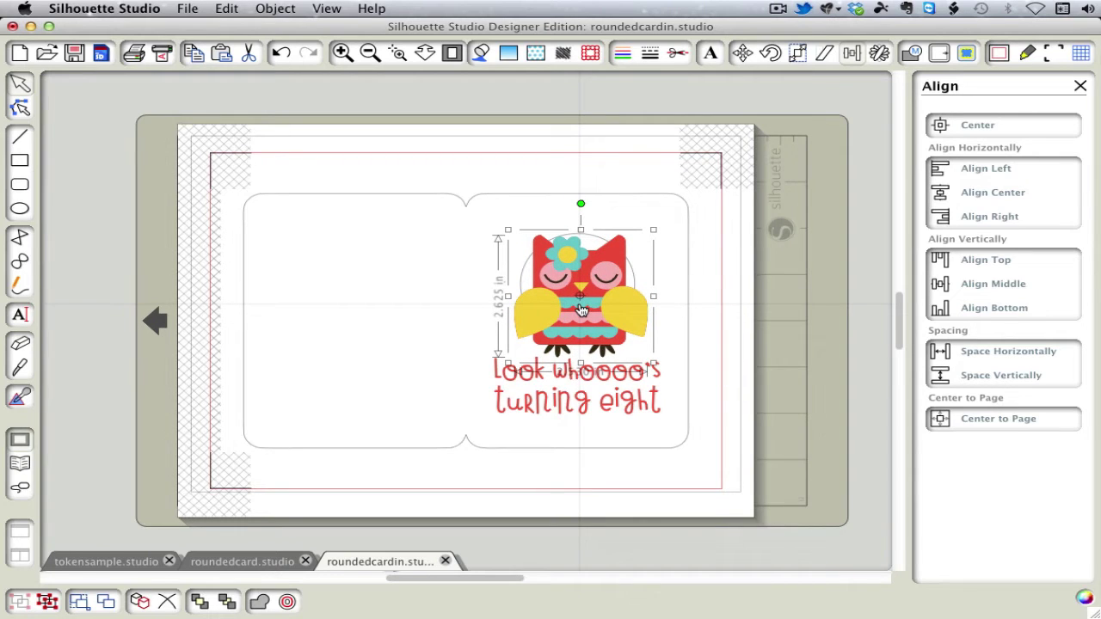
# Step: Replace the greeting with "Happy Birthday," plus the recipient's first name and an exclamation mark on a second line, and shift it slightly lower
pyautogui.click(605, 406)
pyautogui.doubleClick(605, 406)
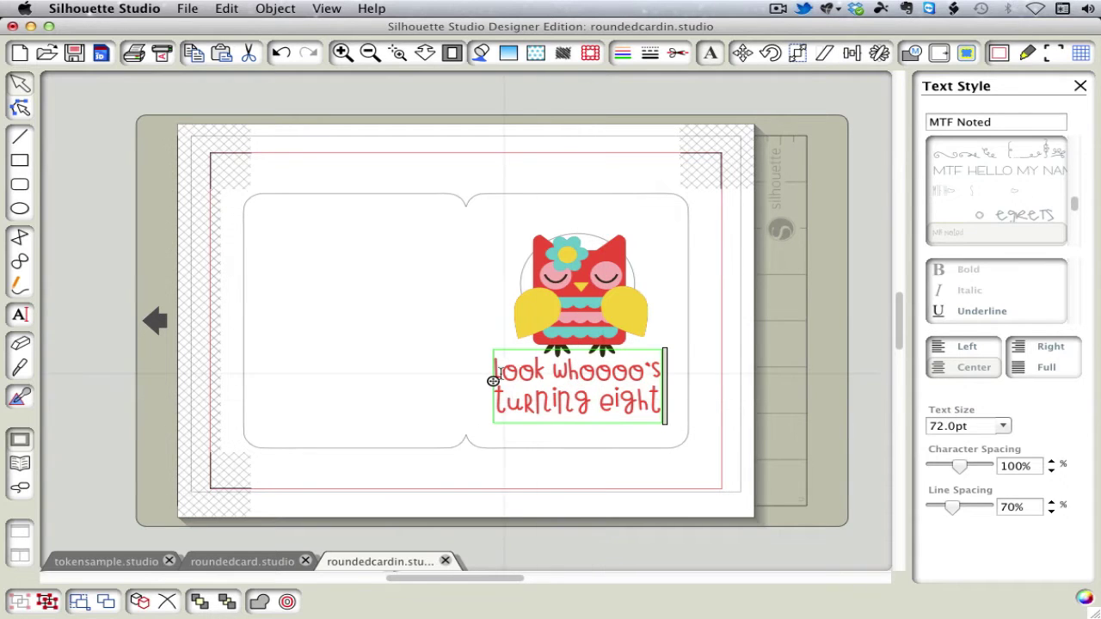
pyautogui.moveTo(495, 370); pyautogui.dragTo(659, 413)
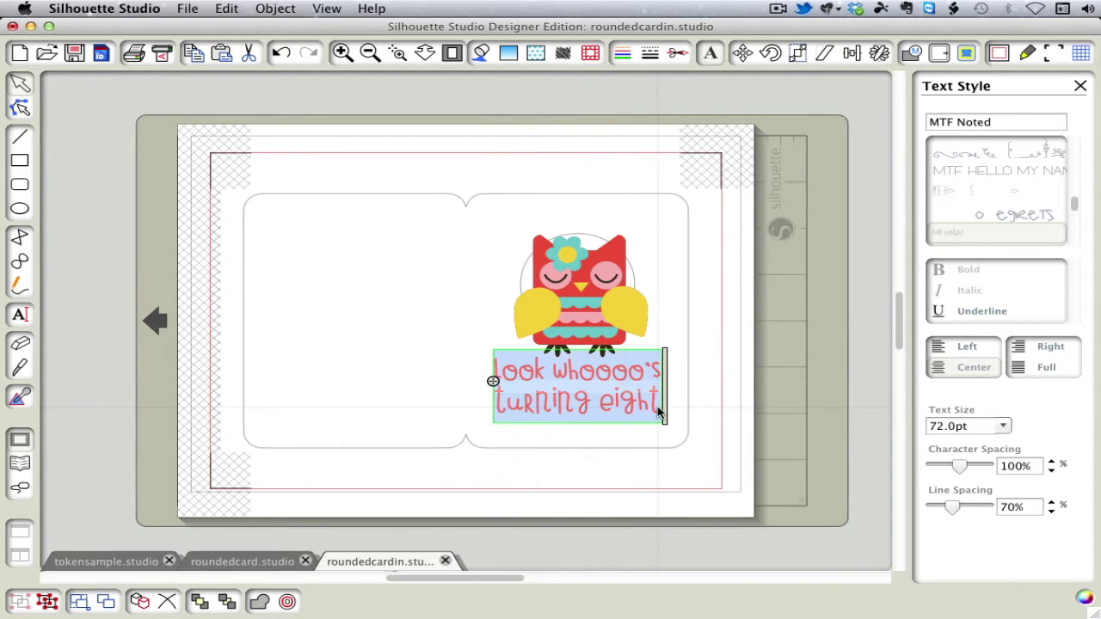
pyautogui.write('Happy Bi')
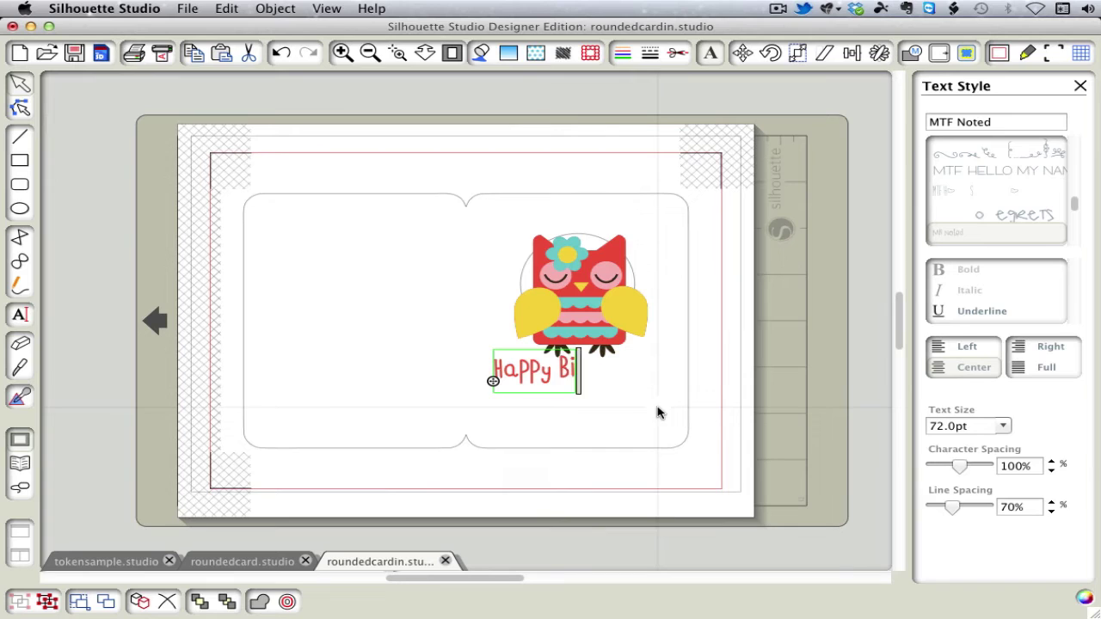
pyautogui.write('rthda')
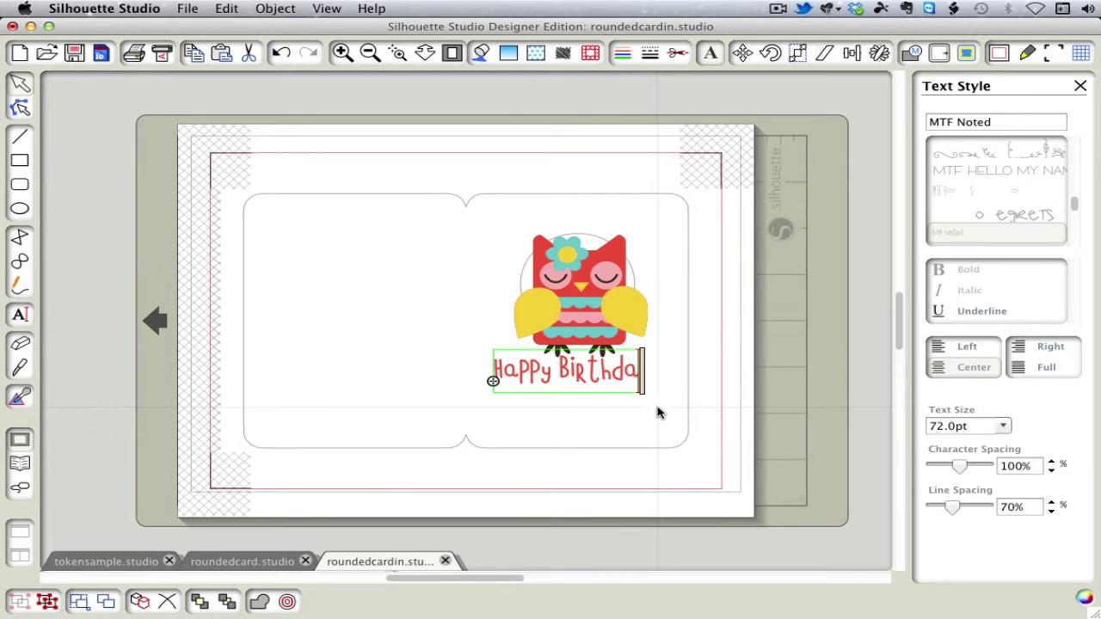
pyautogui.write('y,')
pyautogui.press('Return')
pyautogui.write('Ma')
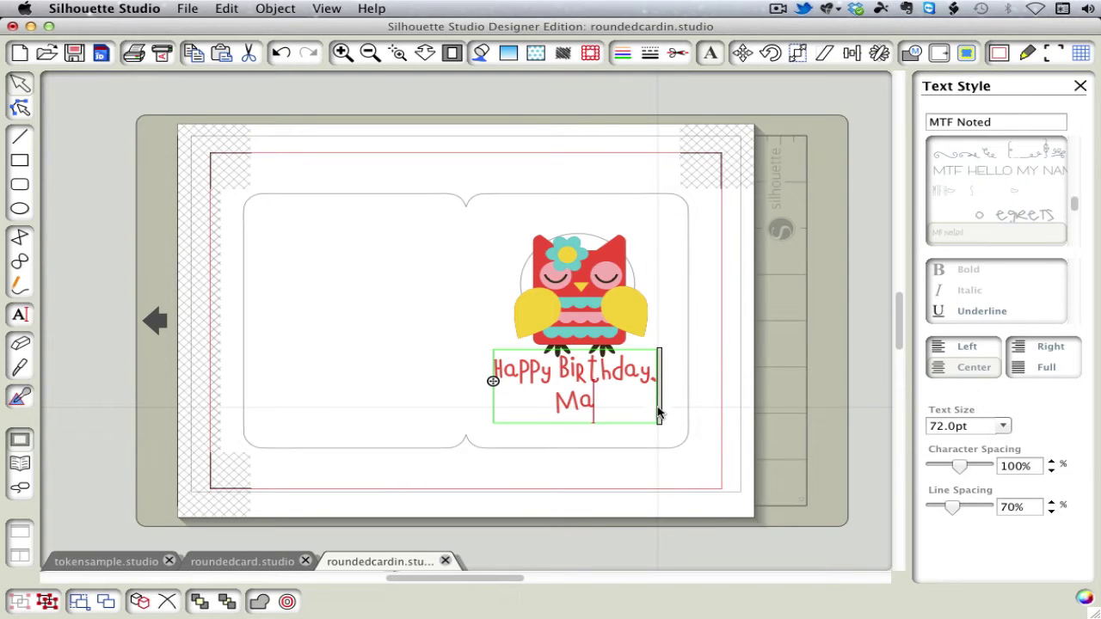
pyautogui.write('ddie!')
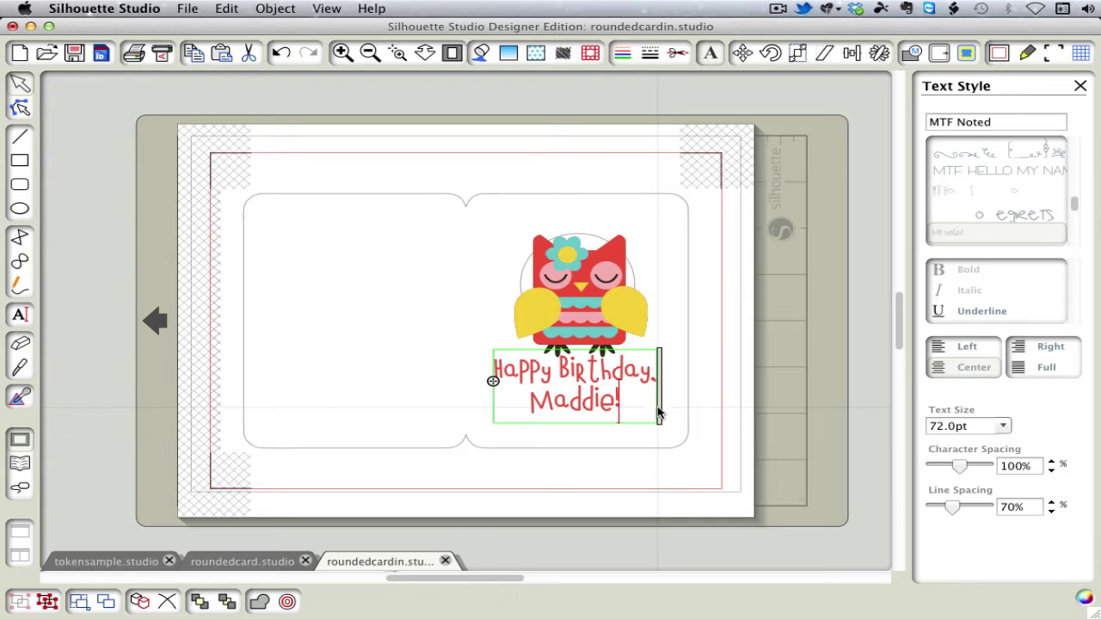
pyautogui.click(725, 399)
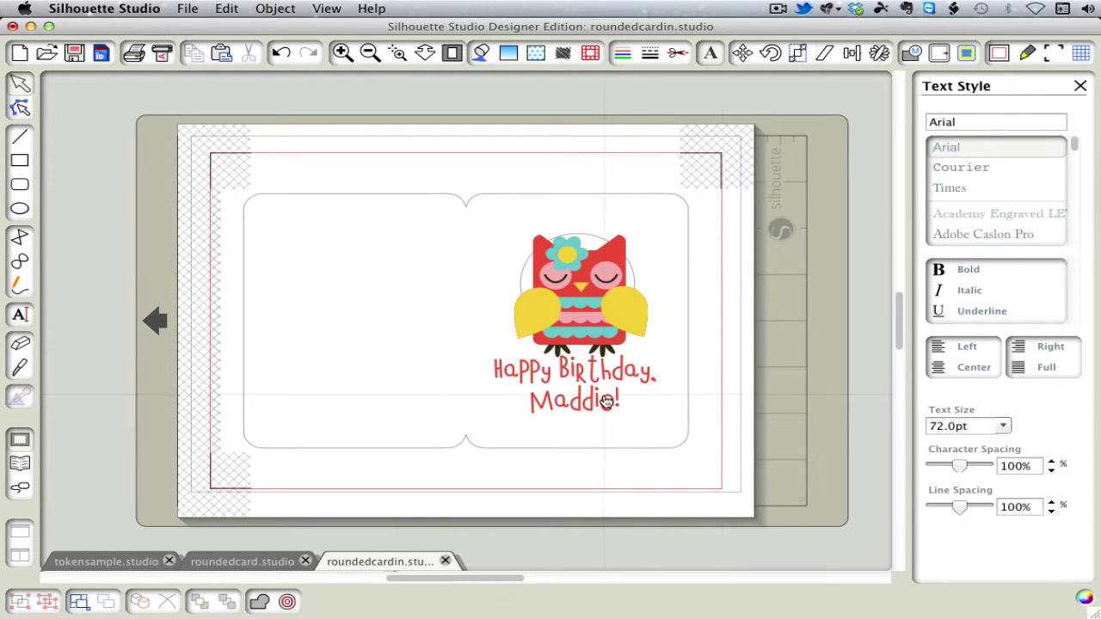
pyautogui.moveTo(606, 403); pyautogui.dragTo(613, 413)
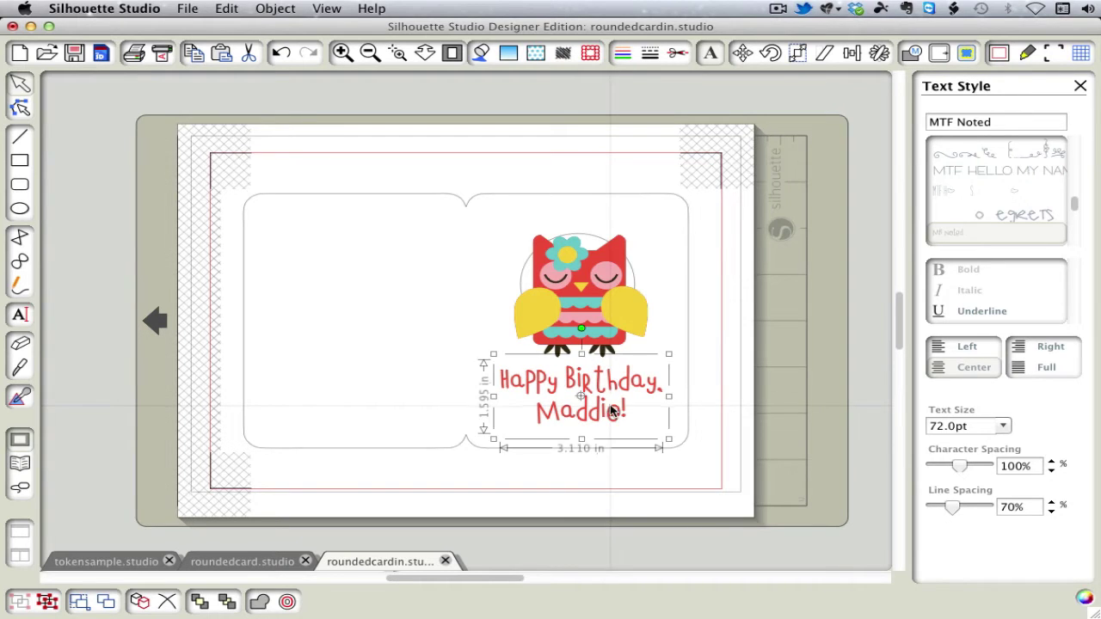
# Step: Delete the circle behind the owl
pyautogui.click(635, 280)
pyautogui.click(634, 279)
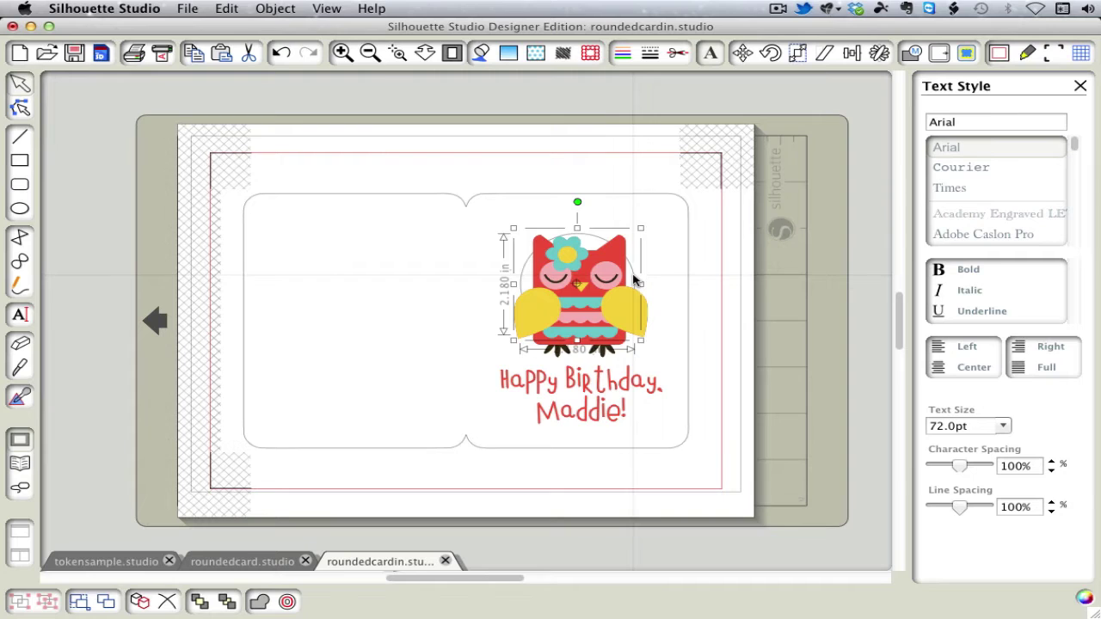
pyautogui.click(634, 280)
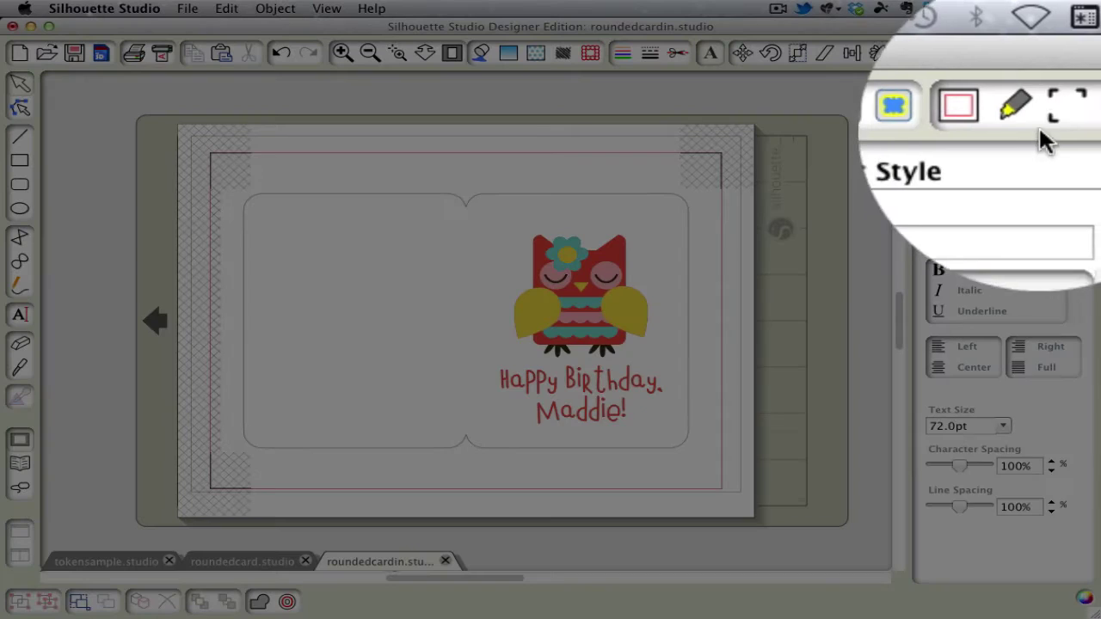
# Step: Turn off the registration marks for the inside card page
pyautogui.click(1051, 54)
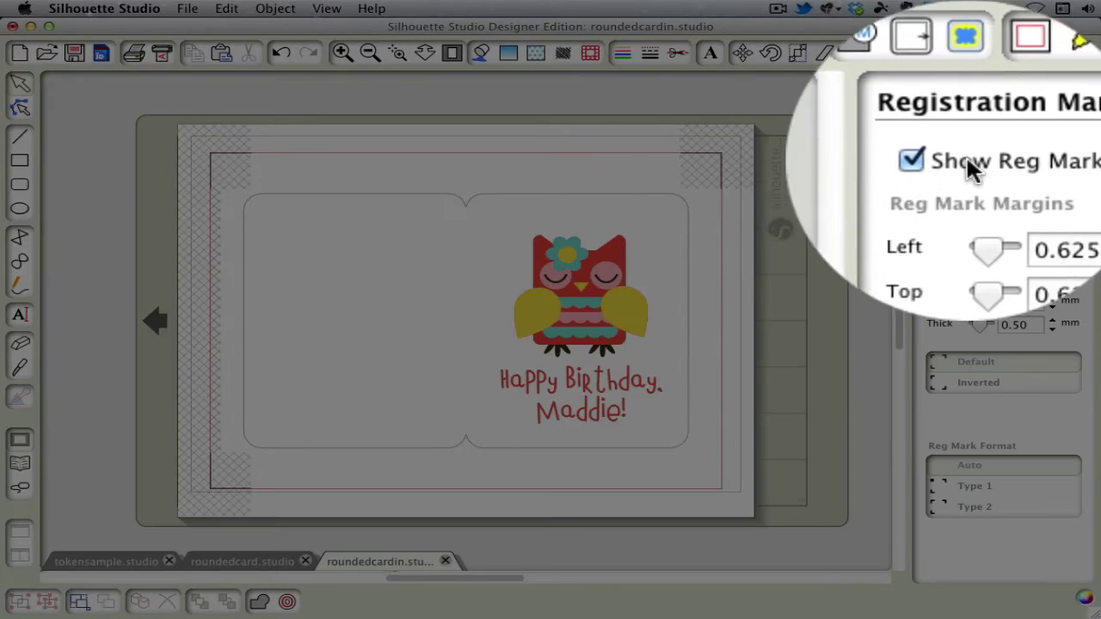
pyautogui.click(939, 116)
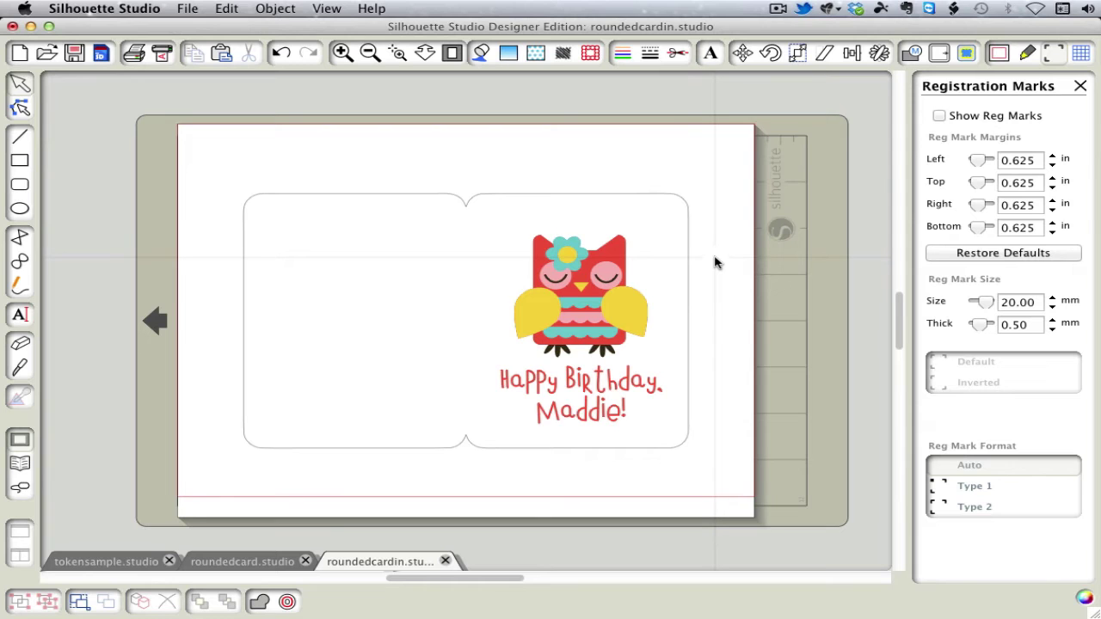
# Step: Reopen the recent file roundedcard.studio
pyautogui.click(195, 13)
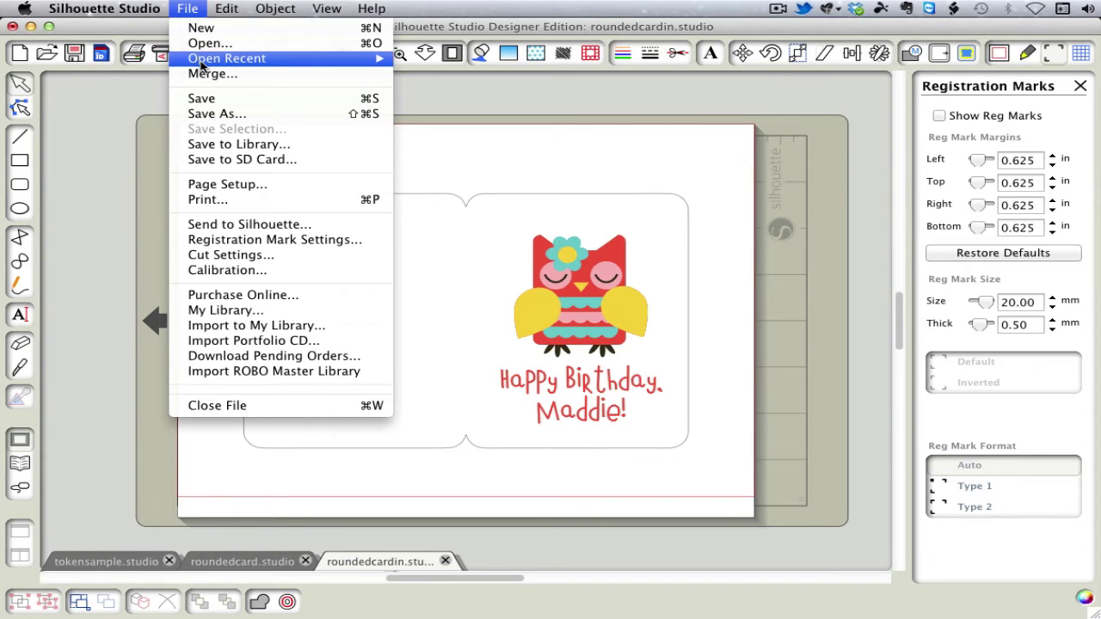
pyautogui.moveTo(208, 62)
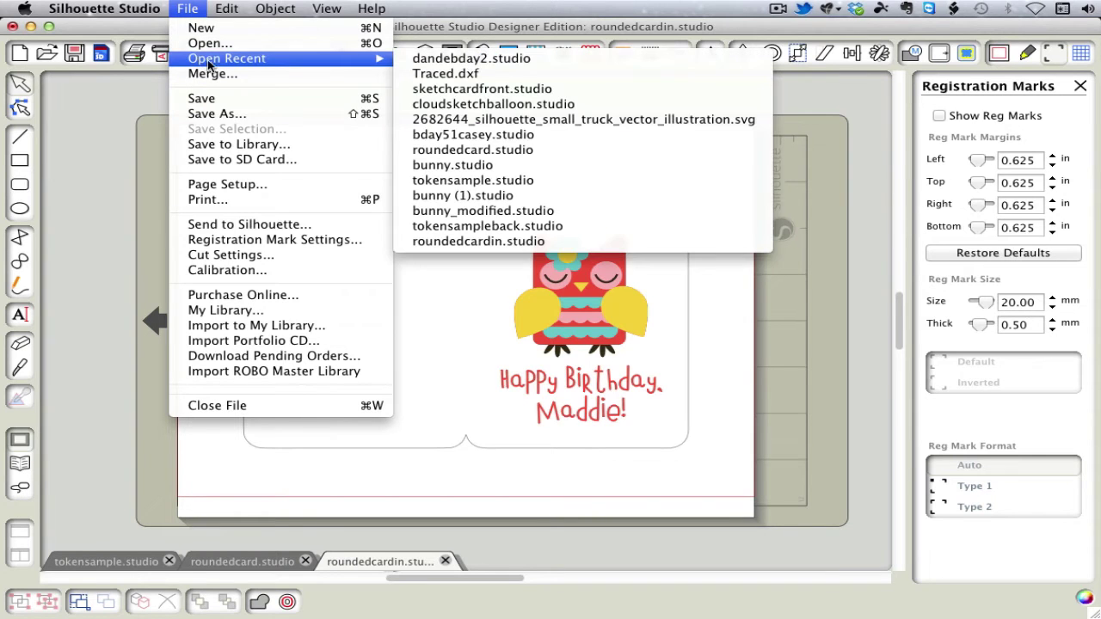
pyautogui.click(516, 151)
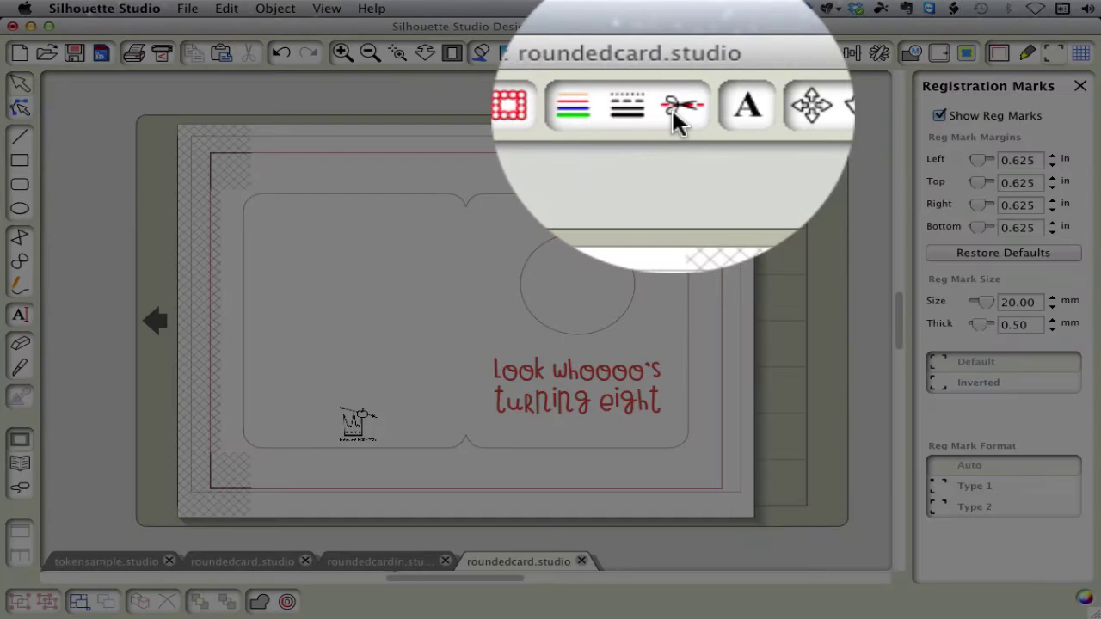
# Step: Display the cut style settings and ungroup the card design
pyautogui.click(676, 53)
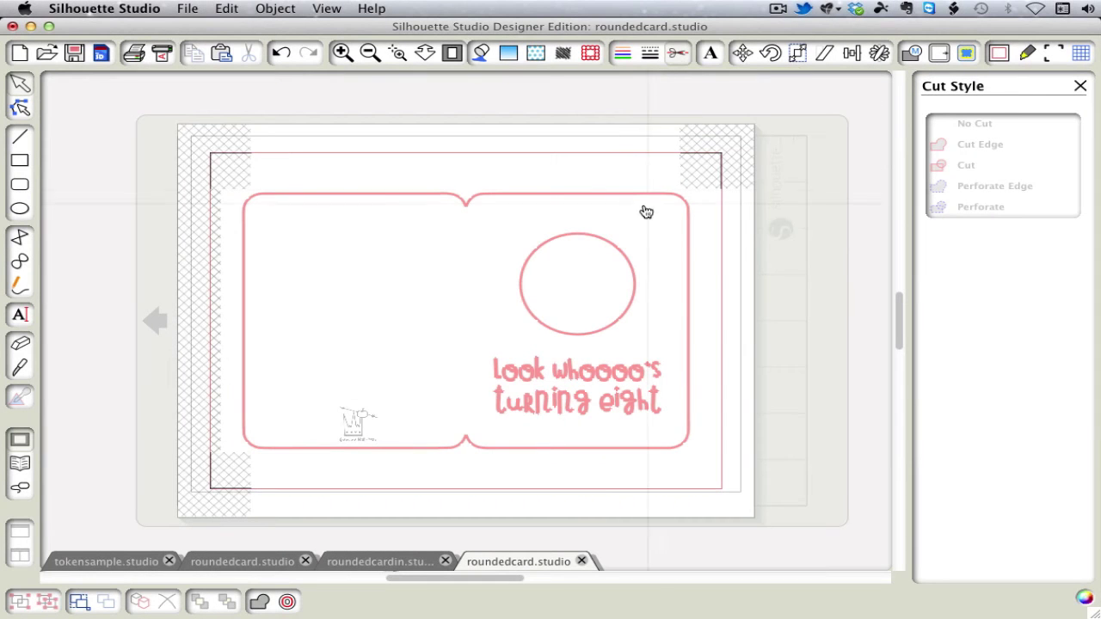
pyautogui.click(642, 203)
pyautogui.click(642, 203)
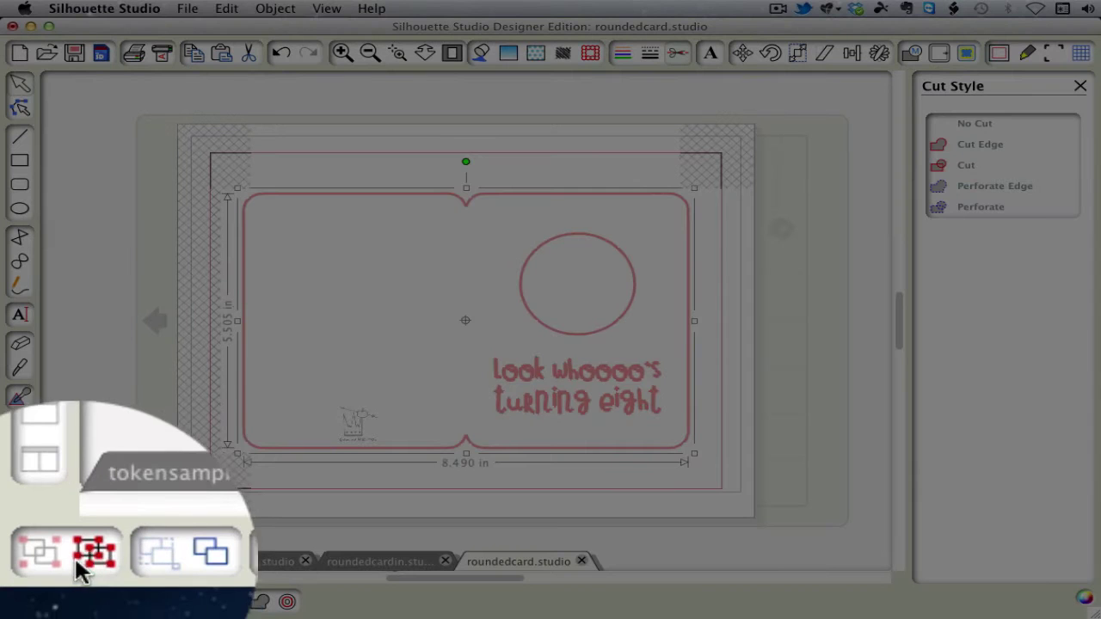
pyautogui.click(47, 601)
pyautogui.click(733, 375)
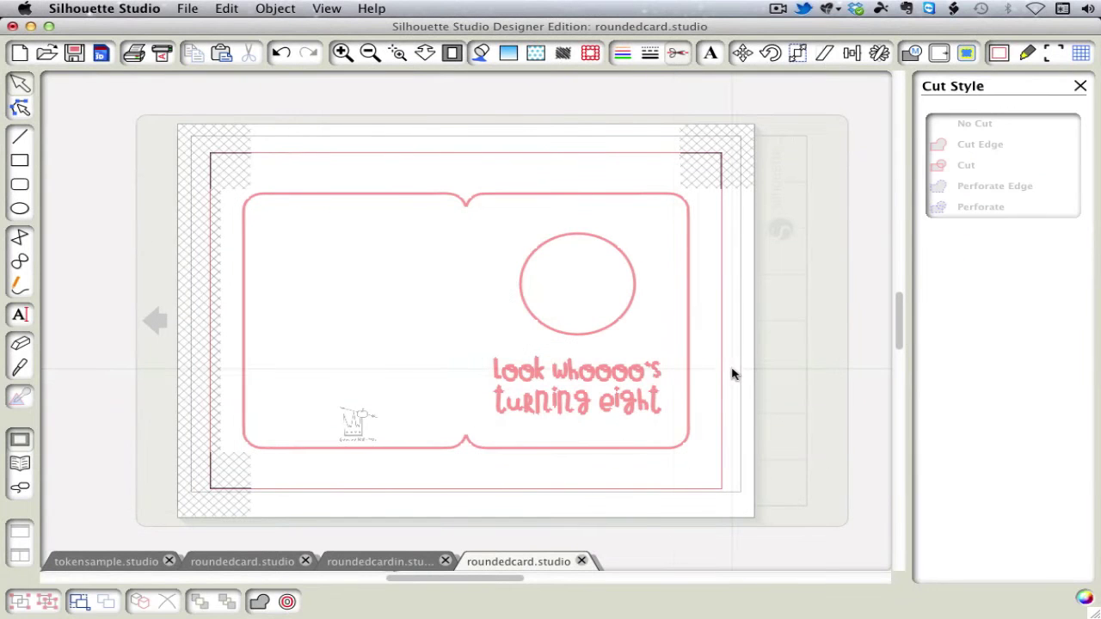
# Step: Set the "look whoooo's turning eight" text on the card front to No Cut
pyautogui.click(651, 384)
pyautogui.click(626, 382)
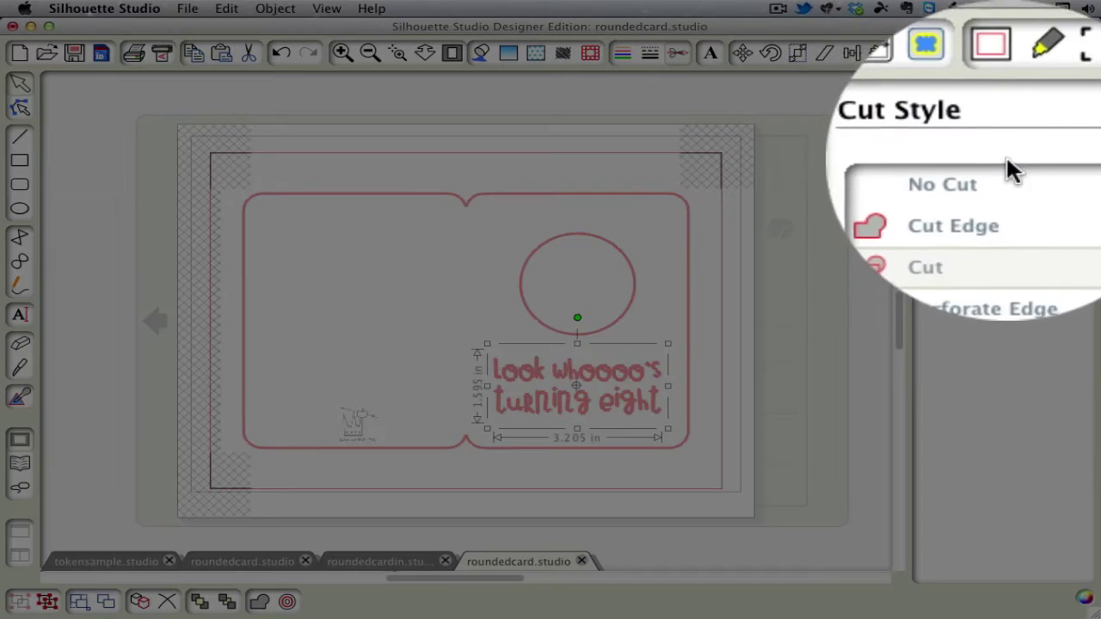
pyautogui.click(977, 124)
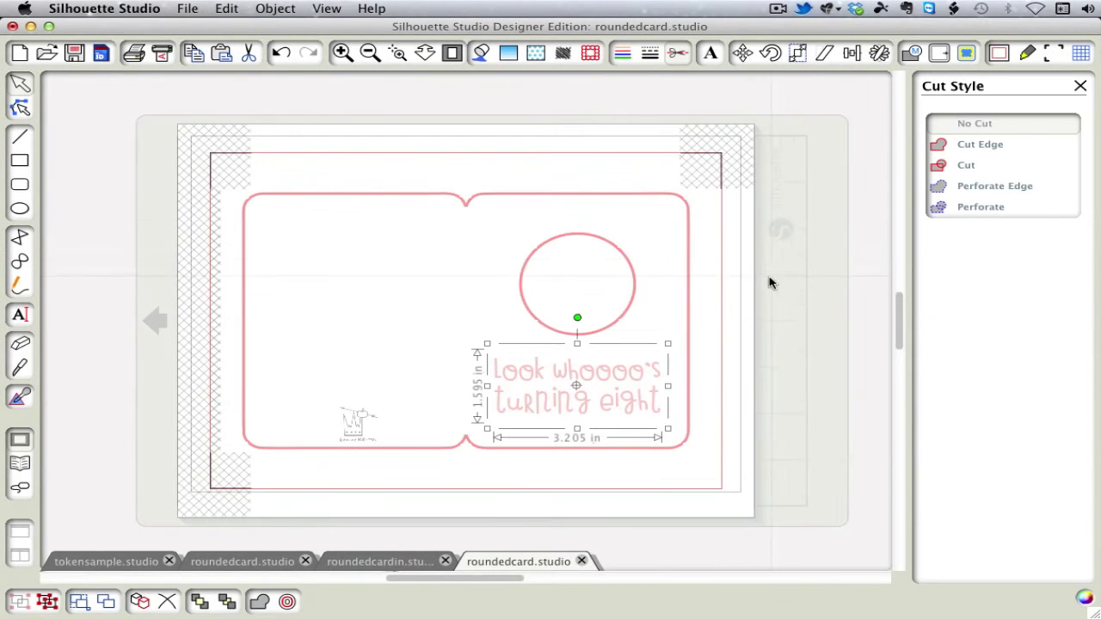
pyautogui.click(733, 293)
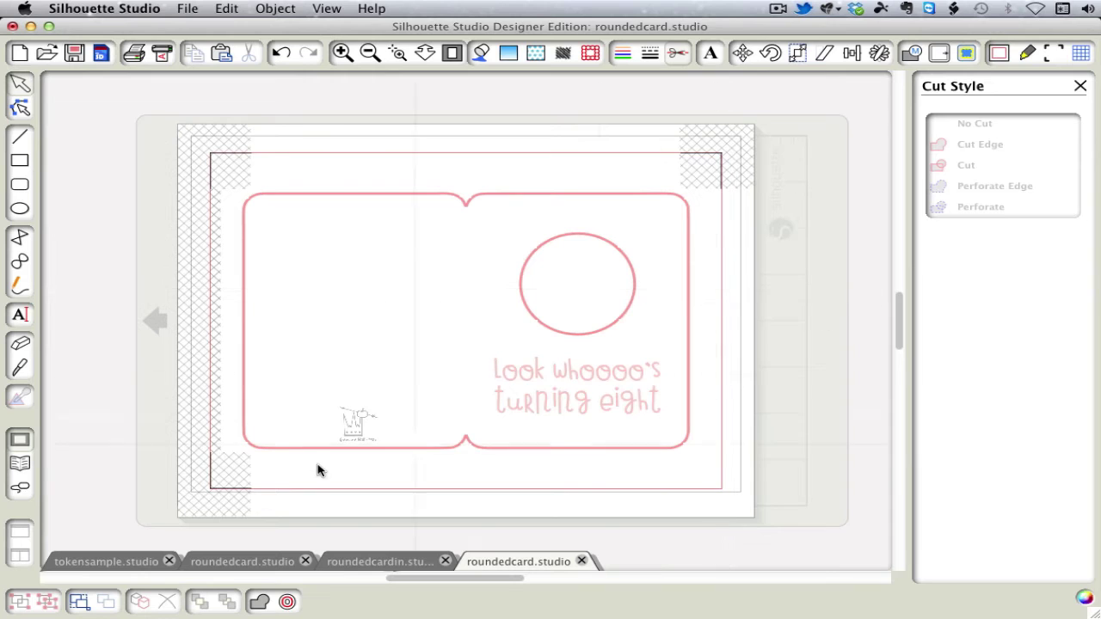
# Step: In tokensample.studio, move the birthday text token onto the page and replicate it to fill the page
pyautogui.click(121, 564)
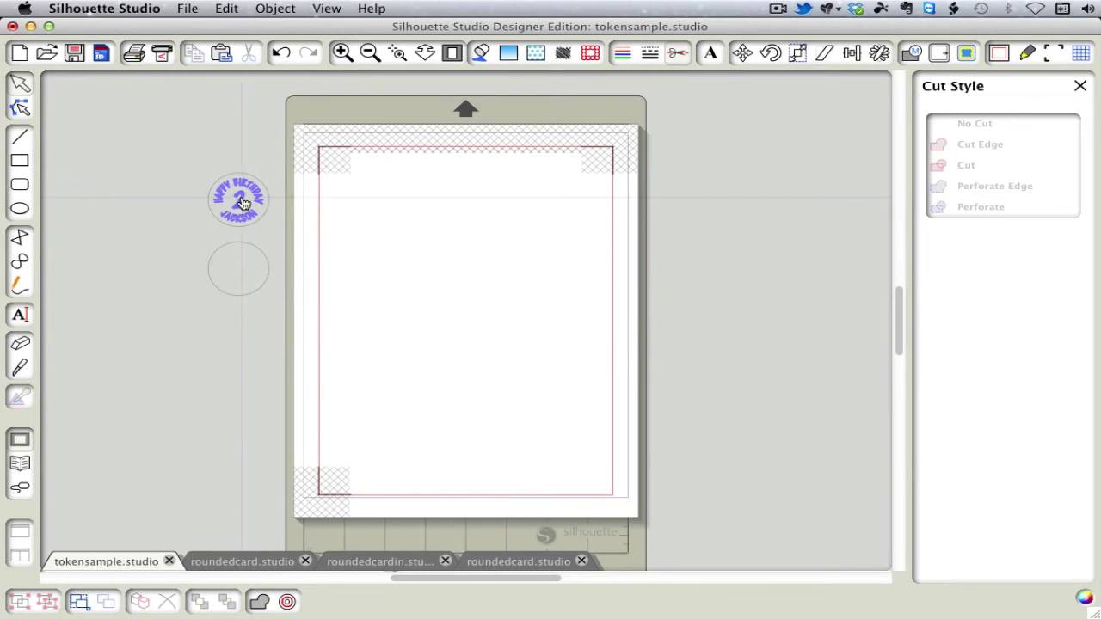
pyautogui.moveTo(242, 208); pyautogui.dragTo(369, 213)
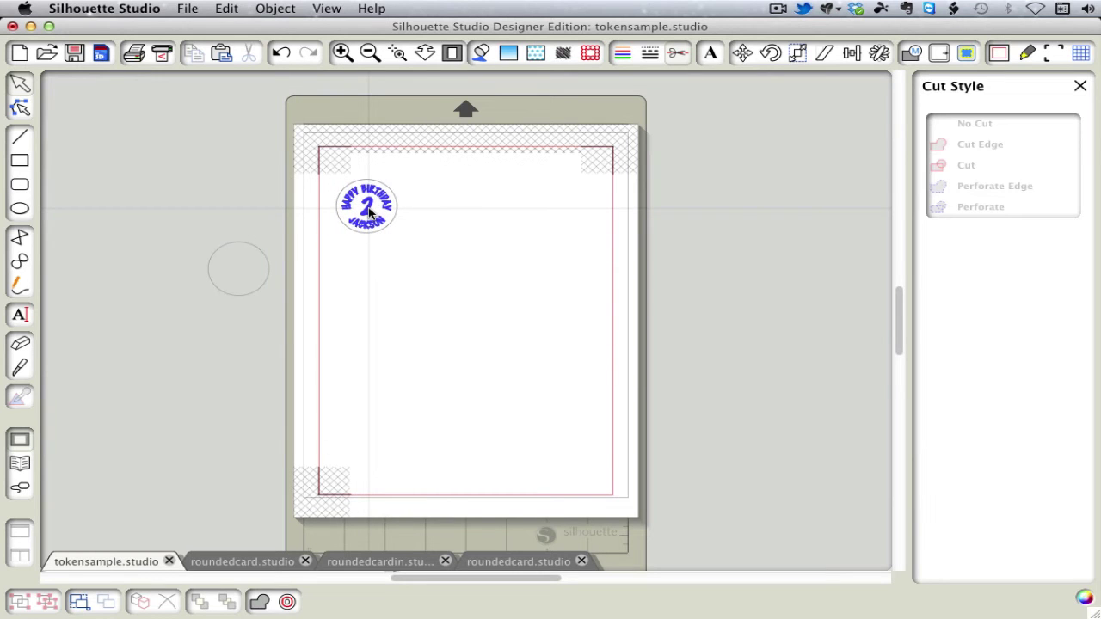
pyautogui.click(369, 212)
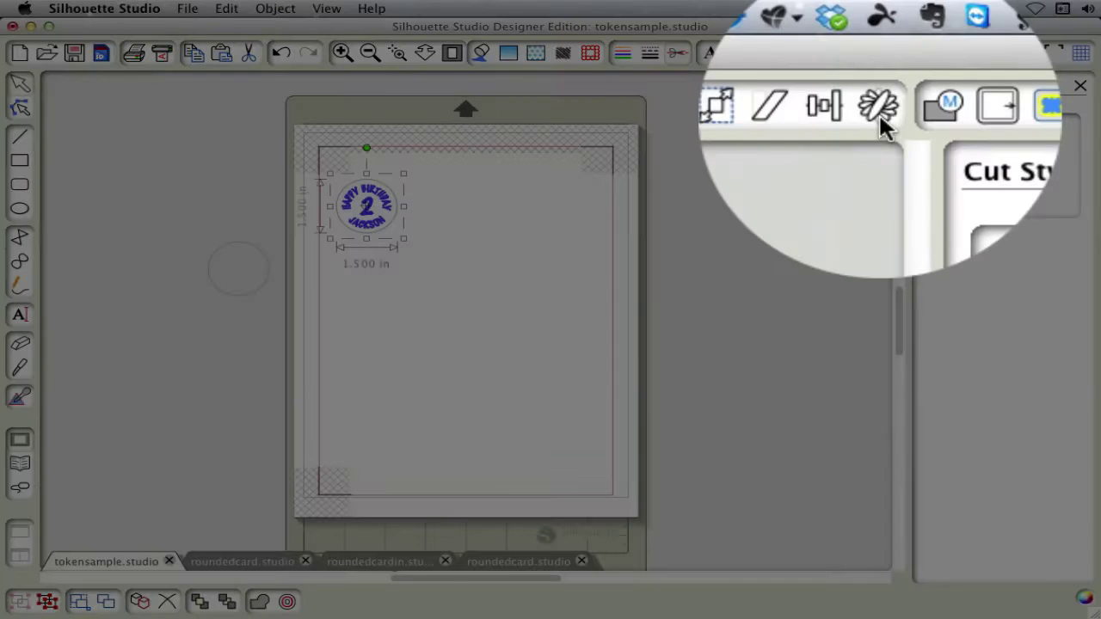
pyautogui.click(878, 53)
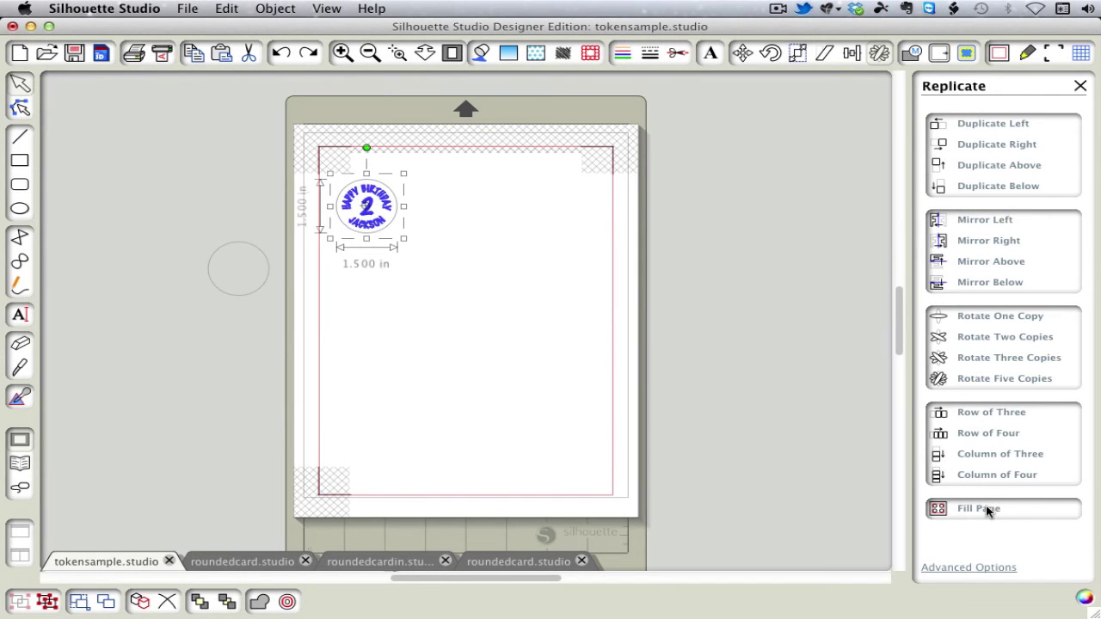
pyautogui.click(986, 509)
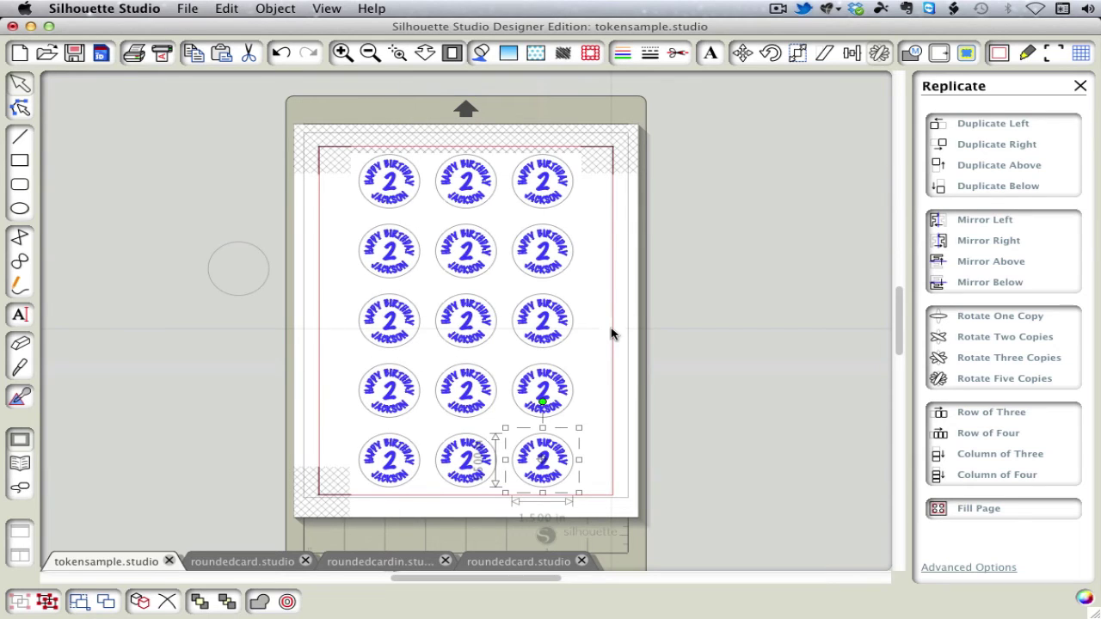
# Step: Save the filled token sheet, and save a copy in Documents as tokensampleb
pyautogui.click(186, 9)
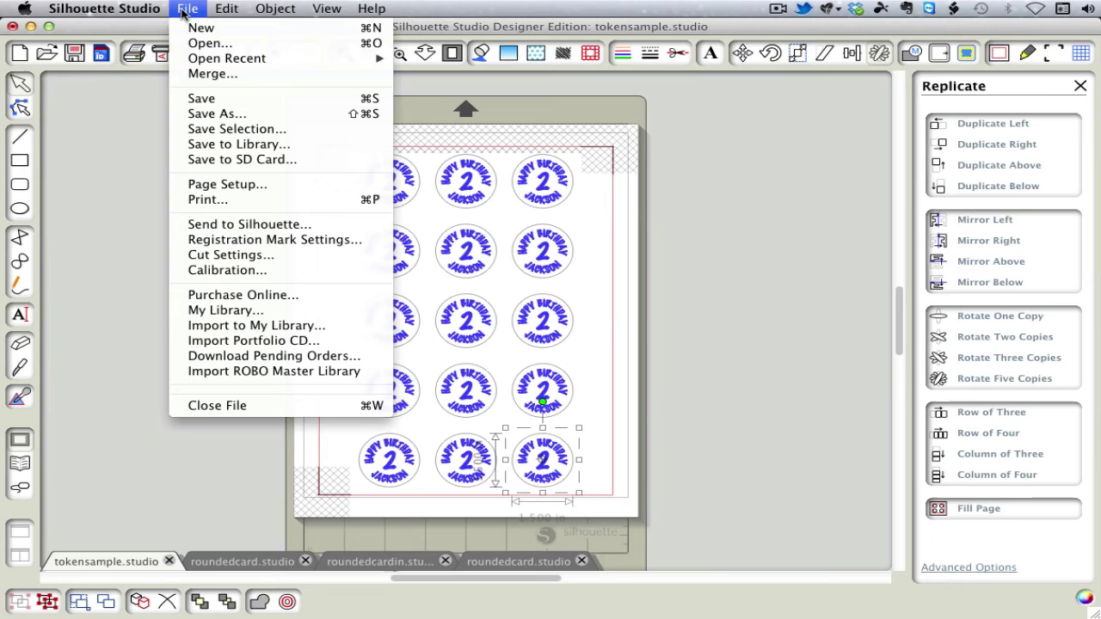
pyautogui.click(192, 95)
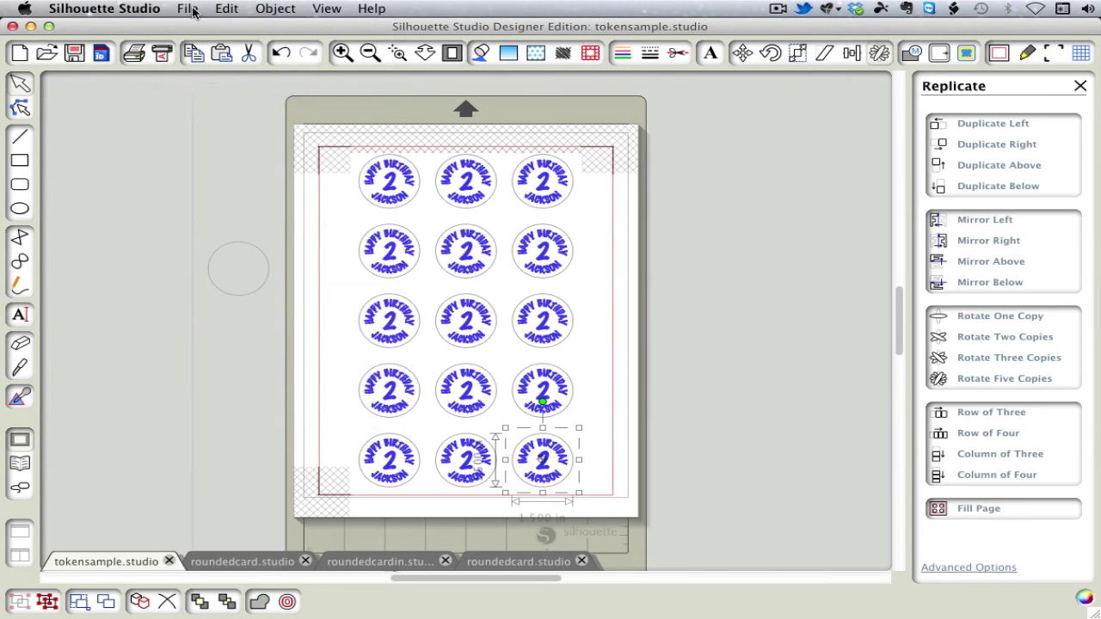
pyautogui.click(191, 12)
pyautogui.click(207, 111)
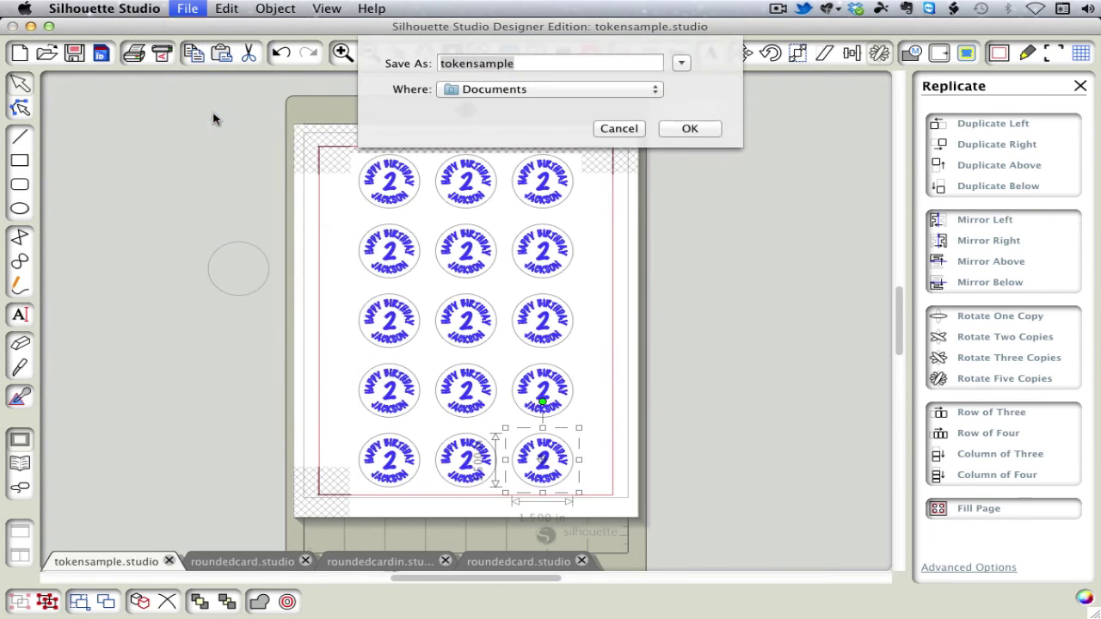
pyautogui.click(516, 69)
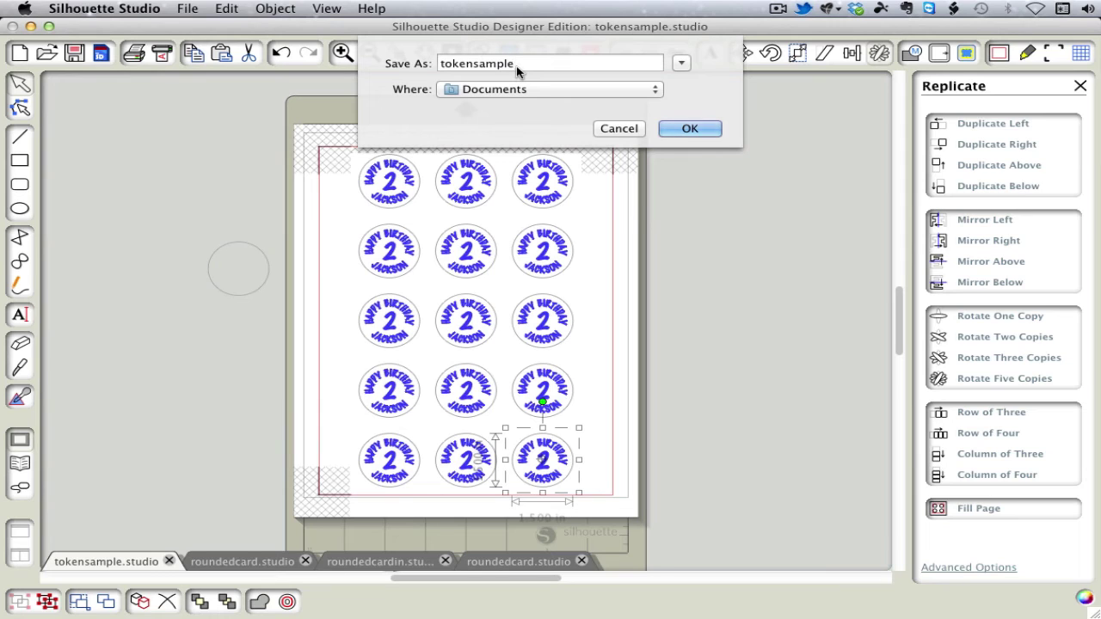
pyautogui.write('b')
pyautogui.click(663, 129)
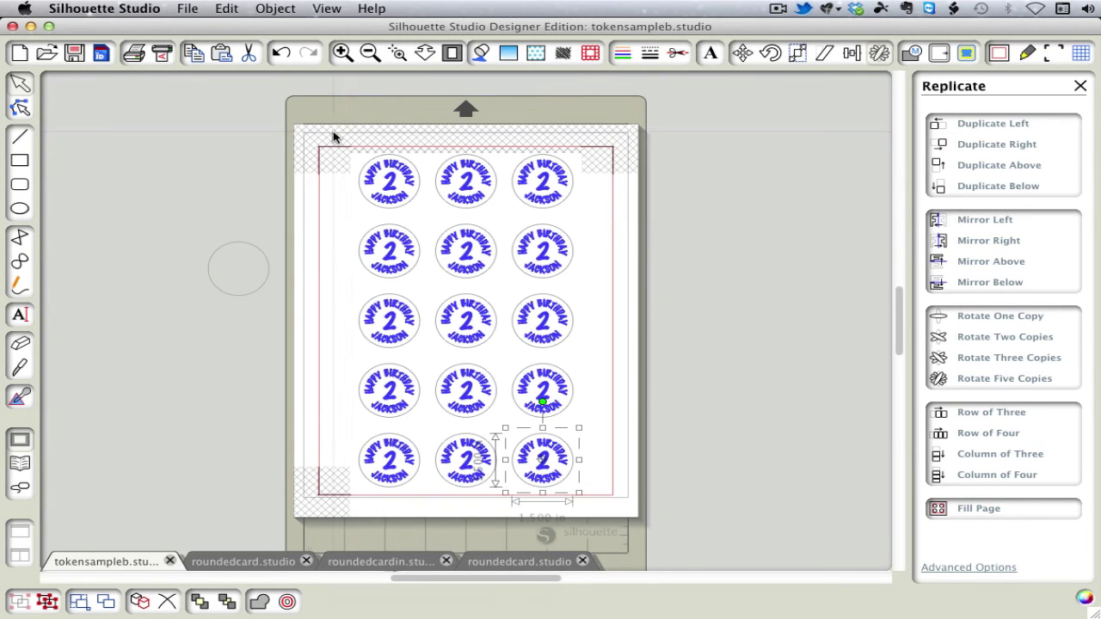
# Step: Replace all the text tokens with the blank 1.5 in circle, replicated to fill the page
pyautogui.moveTo(336, 138); pyautogui.dragTo(622, 499)
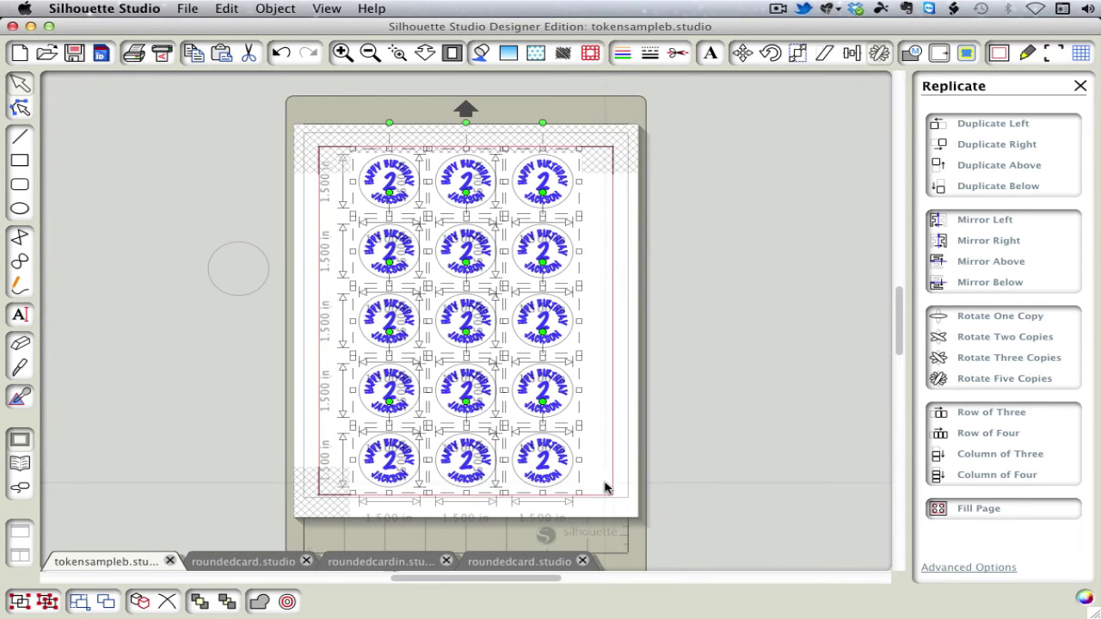
pyautogui.press('Delete')
pyautogui.click(252, 298)
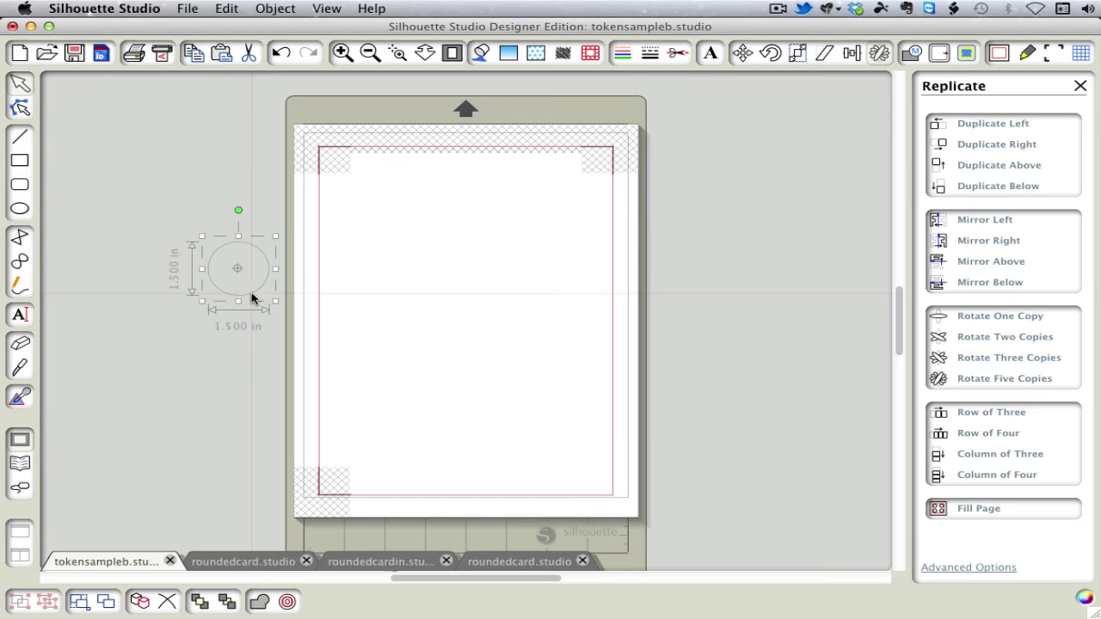
pyautogui.moveTo(252, 299); pyautogui.dragTo(402, 247)
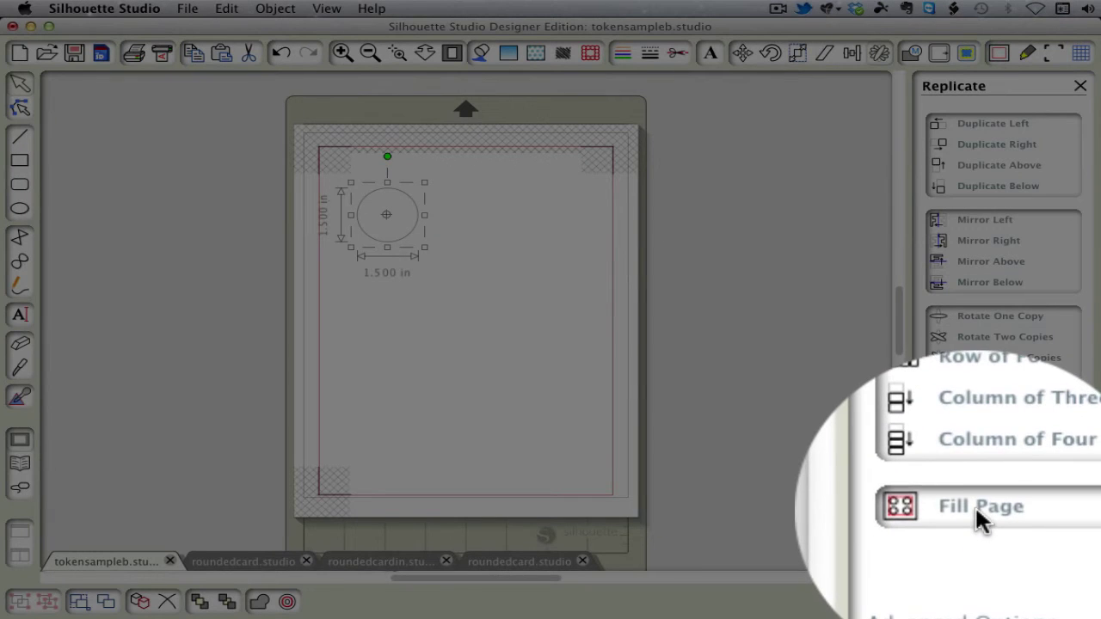
pyautogui.click(977, 511)
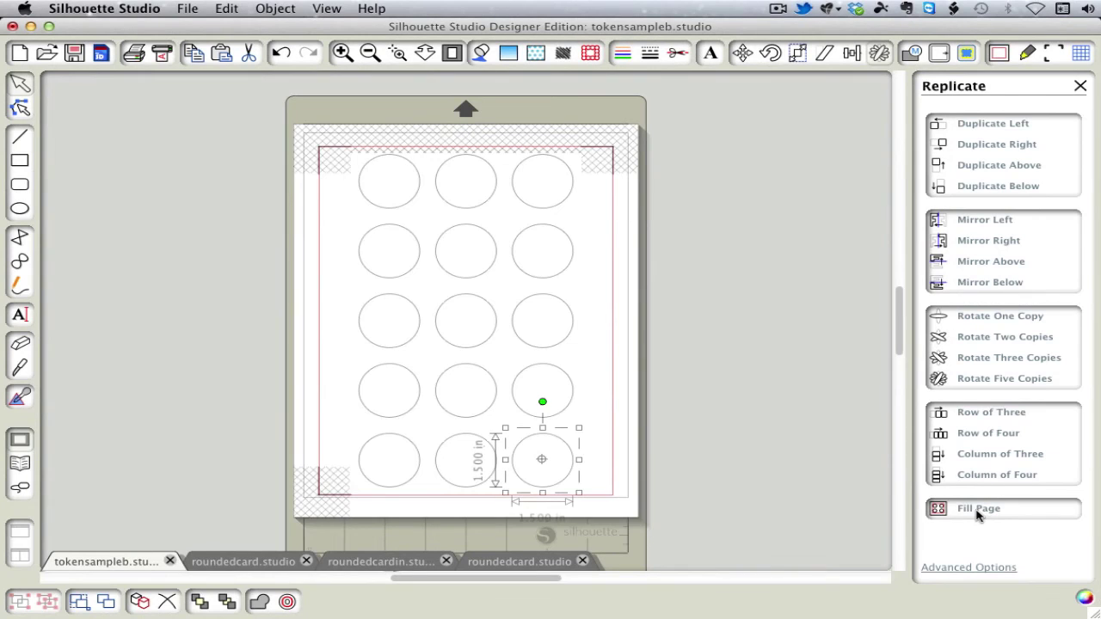
# Step: Paste the balloon graphic into the first circle of the top row and scale it to about 0.755 by 1.215 in
pyautogui.click(601, 401)
pyautogui.hotkey('ctrl', 'v')
pyautogui.moveTo(397, 416); pyautogui.dragTo(393, 185)
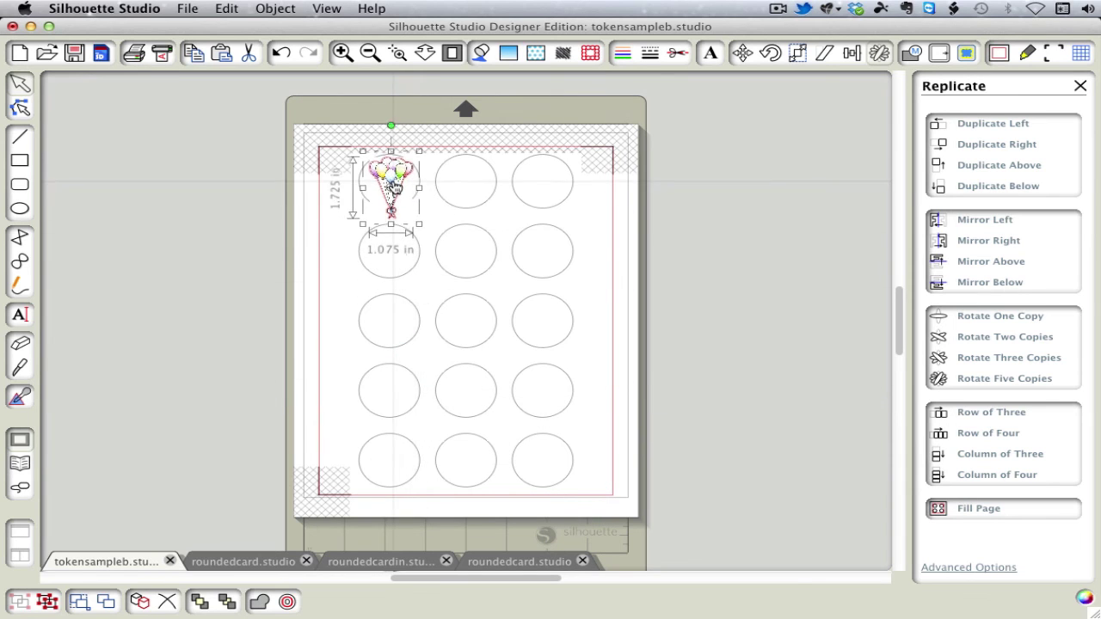
pyautogui.moveTo(362, 224); pyautogui.dragTo(376, 203)
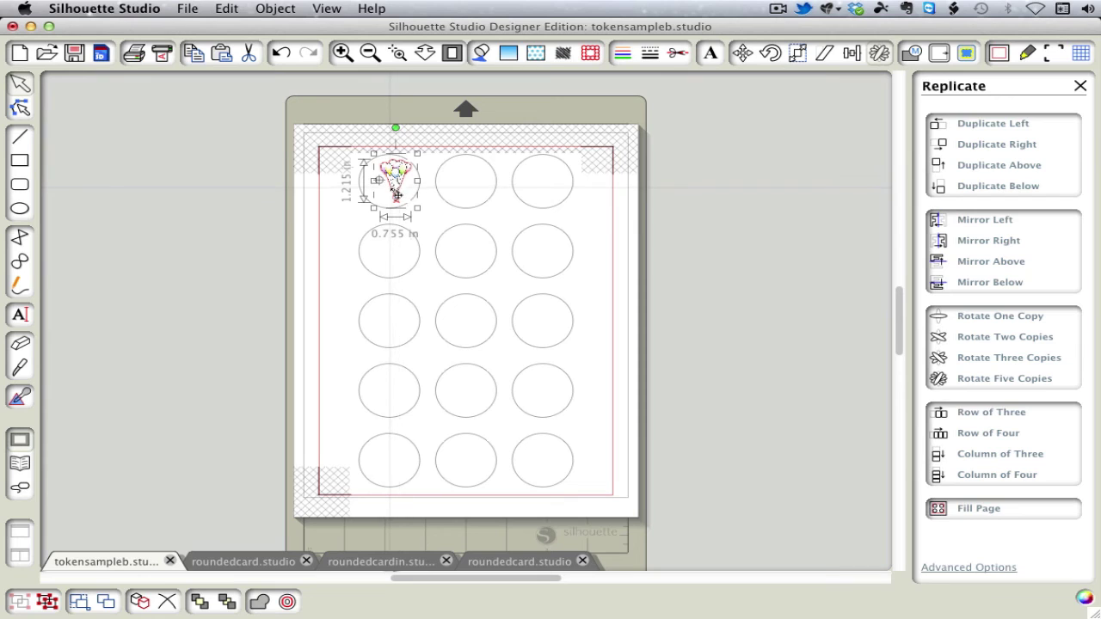
# Step: Duplicate the balloon graphic into the other two circles of the top row
pyautogui.hotkey('ctrl', 'd')
pyautogui.hotkey('ctrl', 'd')
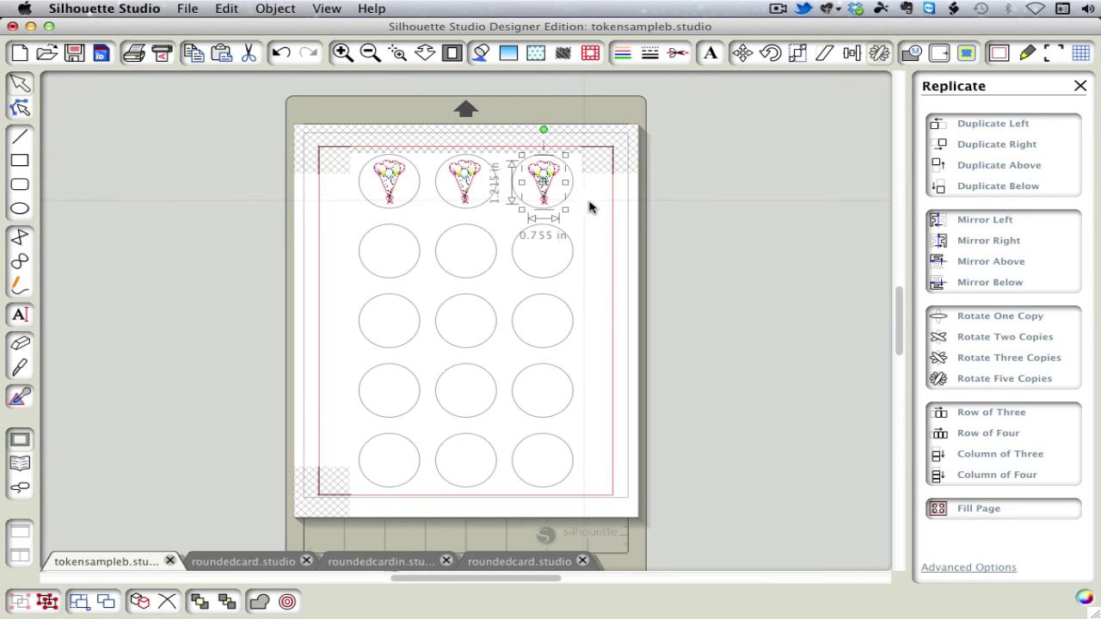
pyautogui.click(589, 206)
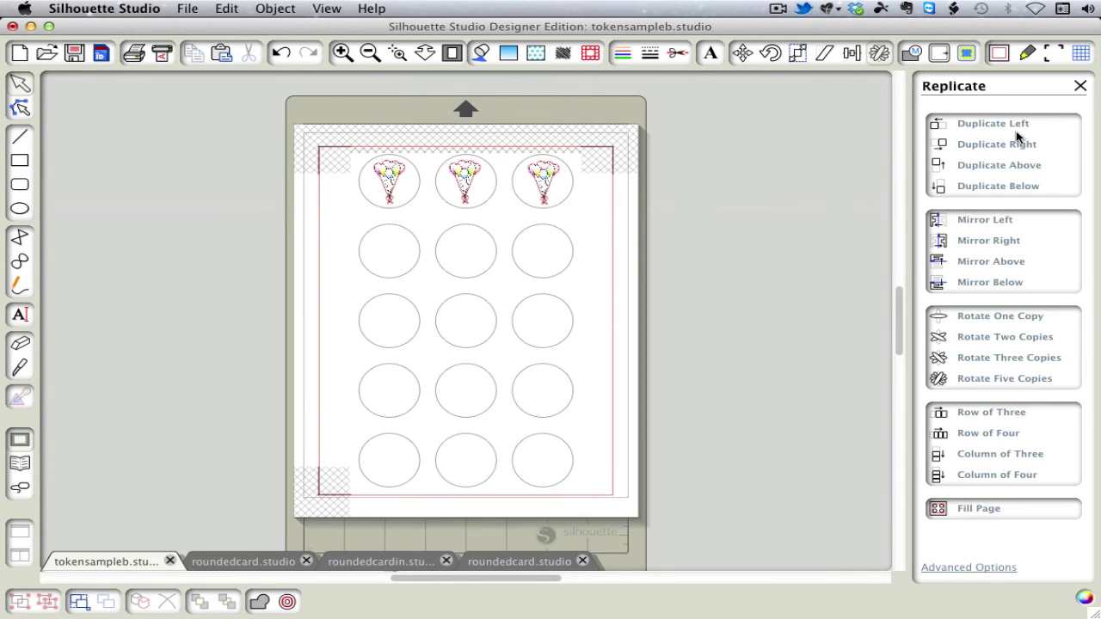
# Step: Turn off the registration marks for the token back page
pyautogui.click(1054, 53)
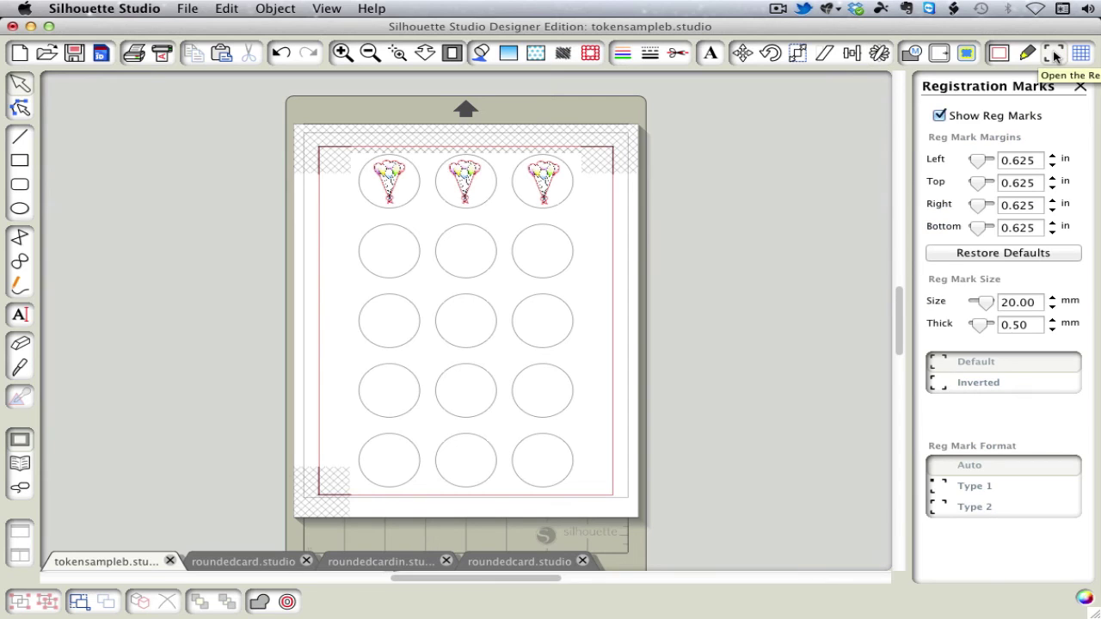
pyautogui.click(939, 116)
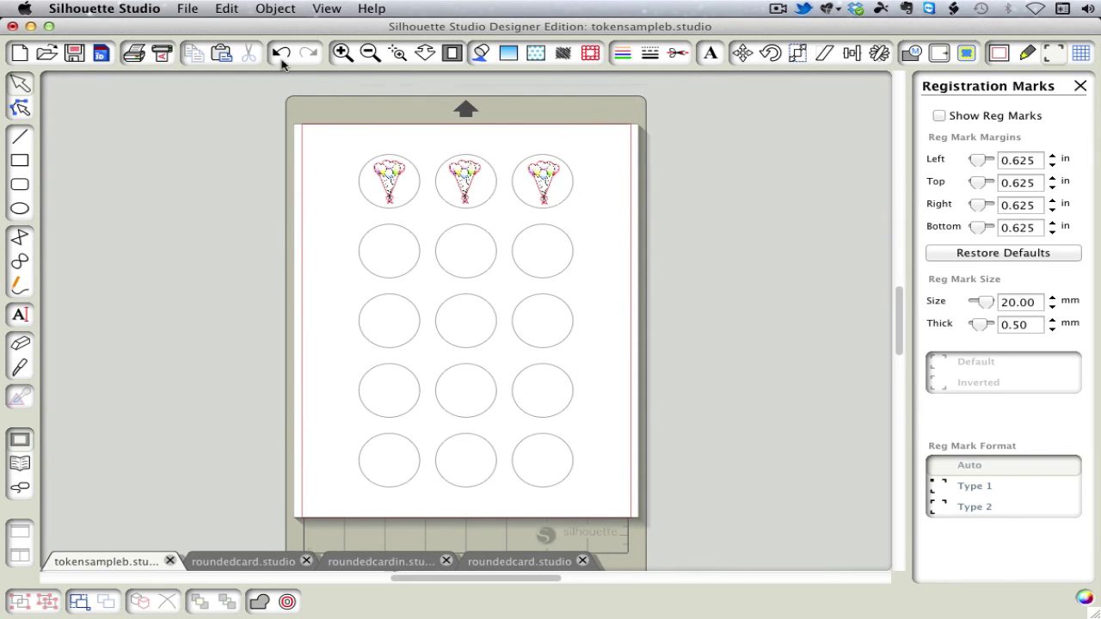
# Step: Reopen the recent file tokensample.studio alongside the token back file
pyautogui.click(187, 9)
pyautogui.moveTo(201, 58)
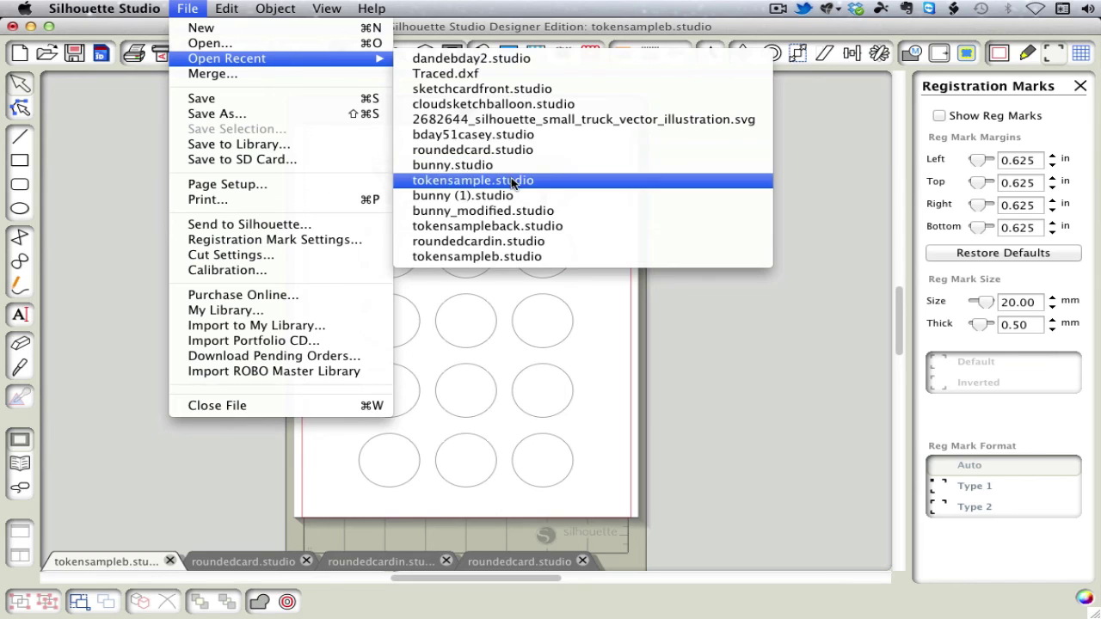
pyautogui.click(508, 180)
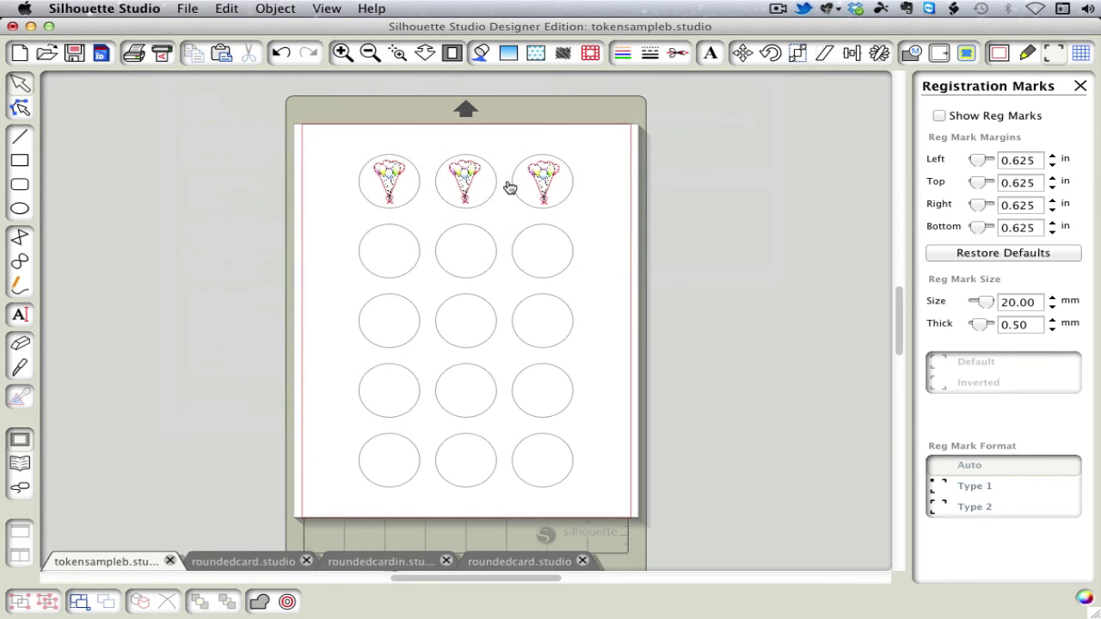
# Step: Compare the token layouts in tokensample.studio and tokensampleb.studio by switching between the two files
pyautogui.click(98, 561)
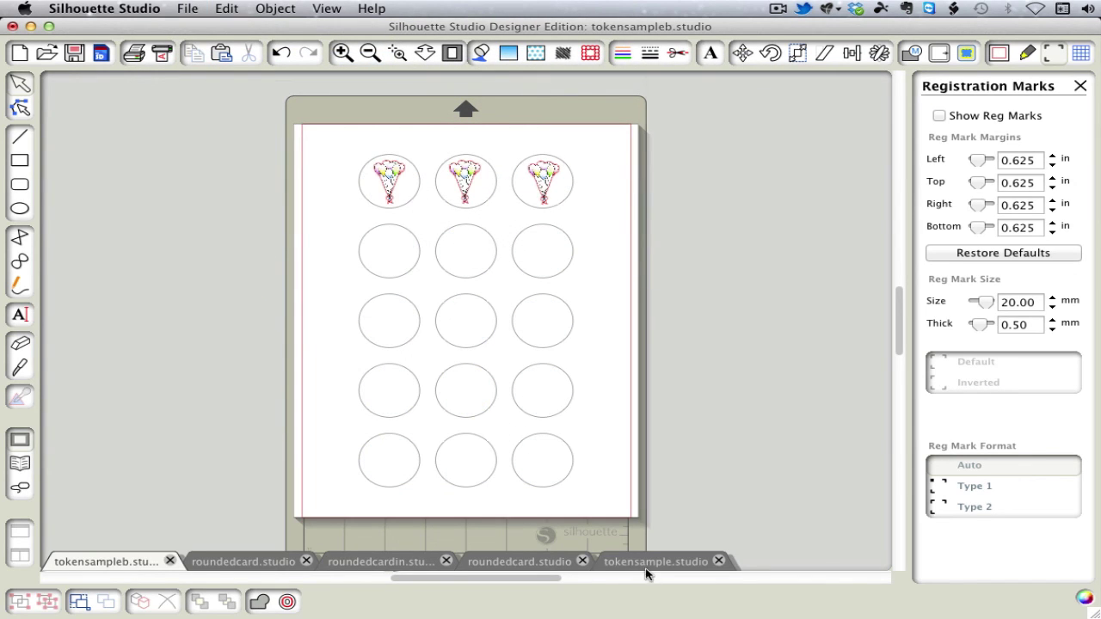
pyautogui.click(651, 563)
pyautogui.click(131, 563)
pyautogui.click(669, 563)
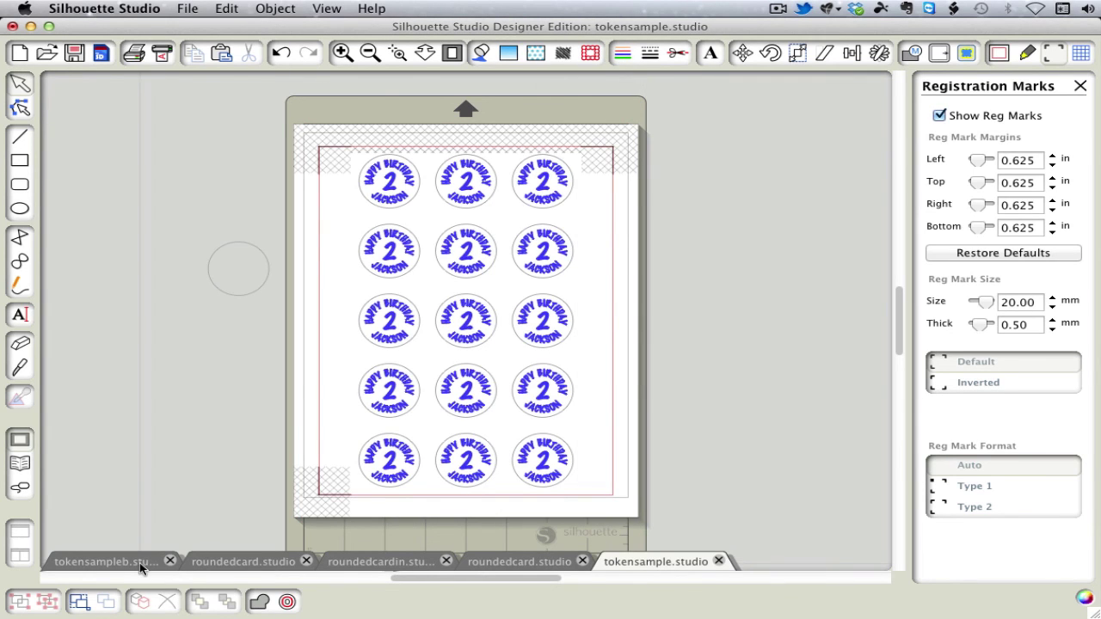
pyautogui.click(104, 562)
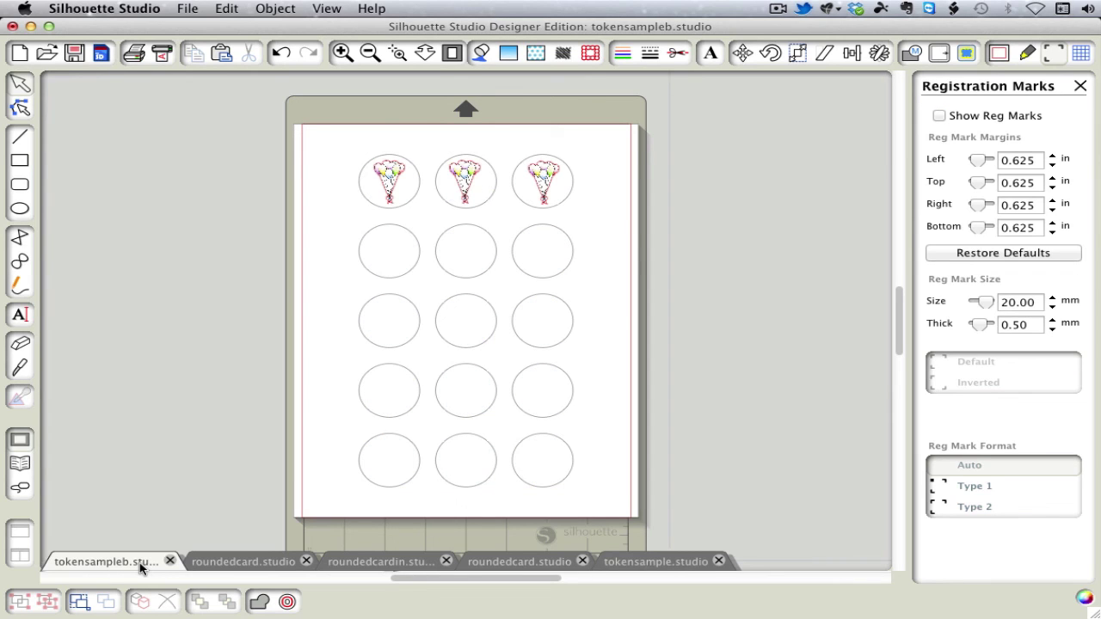